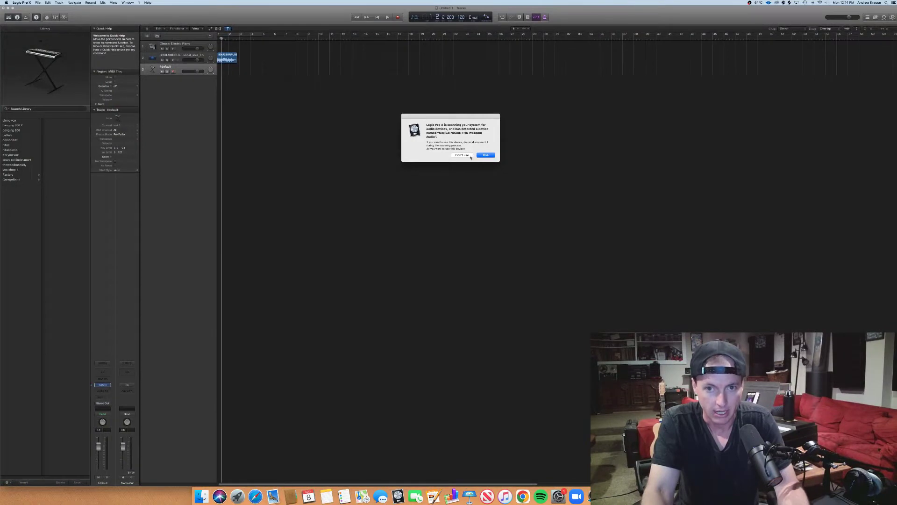
Decline using the detected NexiGo webcam audio device and enable the cycle range over the first four bars.
{"action": "left_click", "coordinate": [470, 155]}
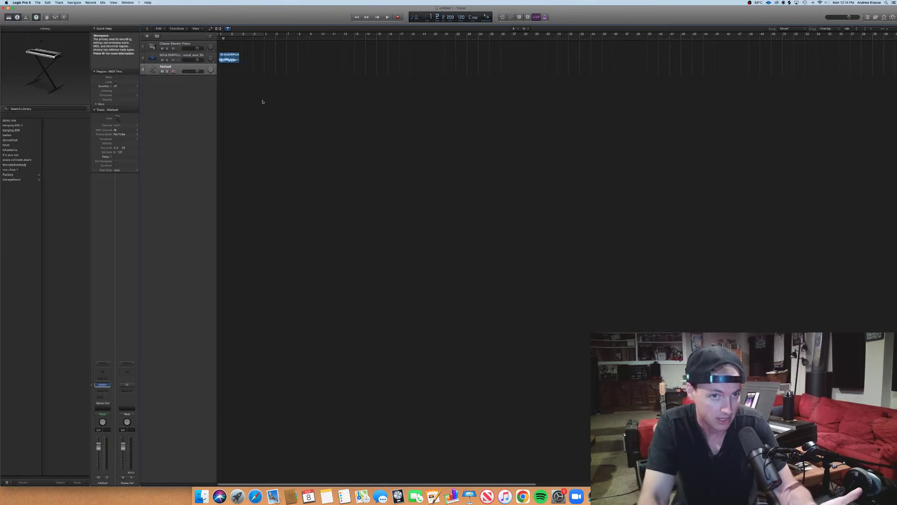
{"action": "left_click", "coordinate": [229, 58]}
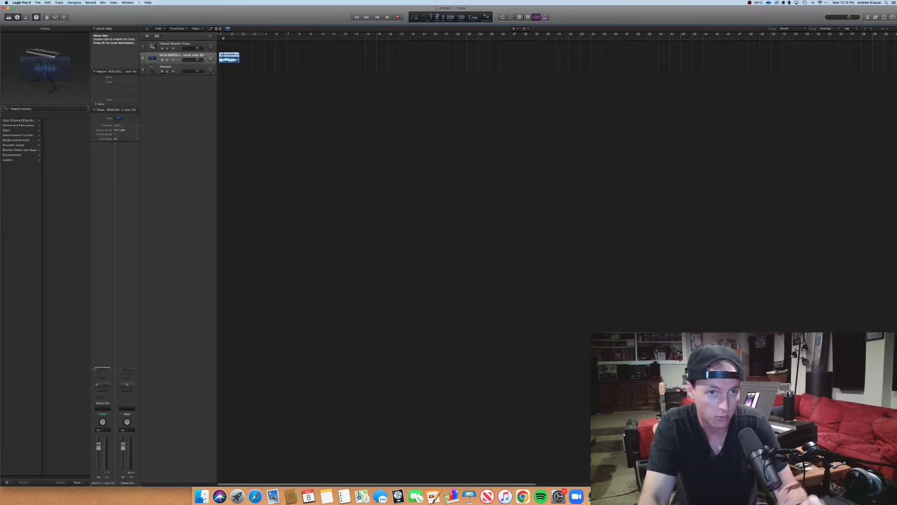
{"action": "left_click", "coordinate": [223, 34]}
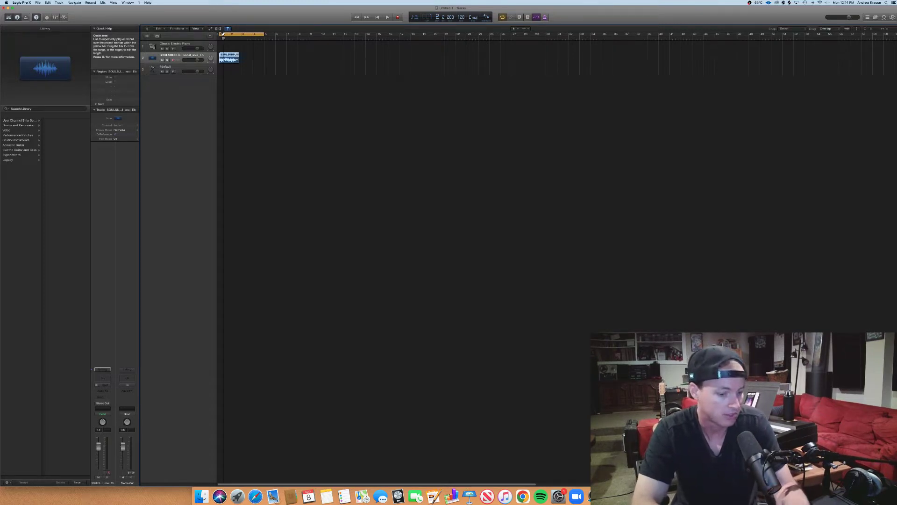
Play the vocal audio region from the beginning of the timeline to hear the sample.
{"action": "key", "text": "space"}
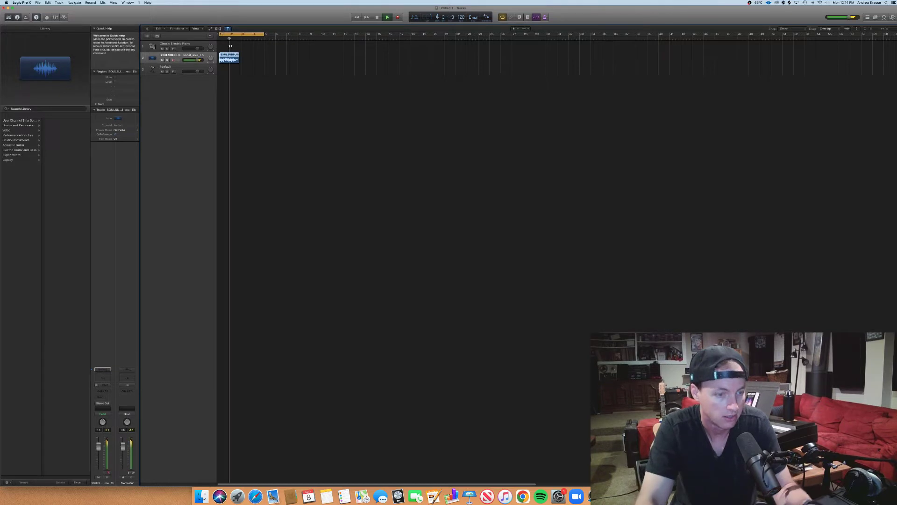
{"action": "key", "text": "space"}
{"action": "key", "text": "super+Right"}
{"action": "key", "text": "super+Right"}
{"action": "key", "text": "super+Right"}
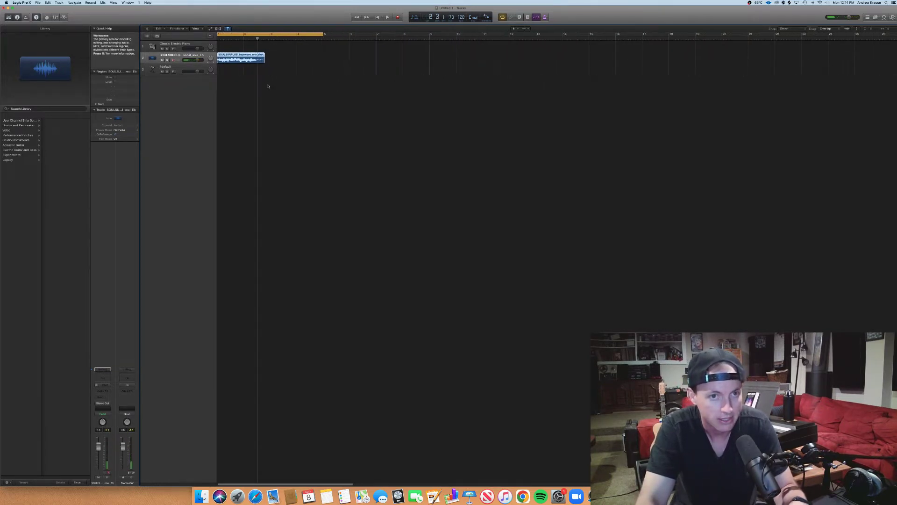
{"action": "key", "text": "super+Right"}
{"action": "key", "text": "Return"}
{"action": "key", "text": "space"}
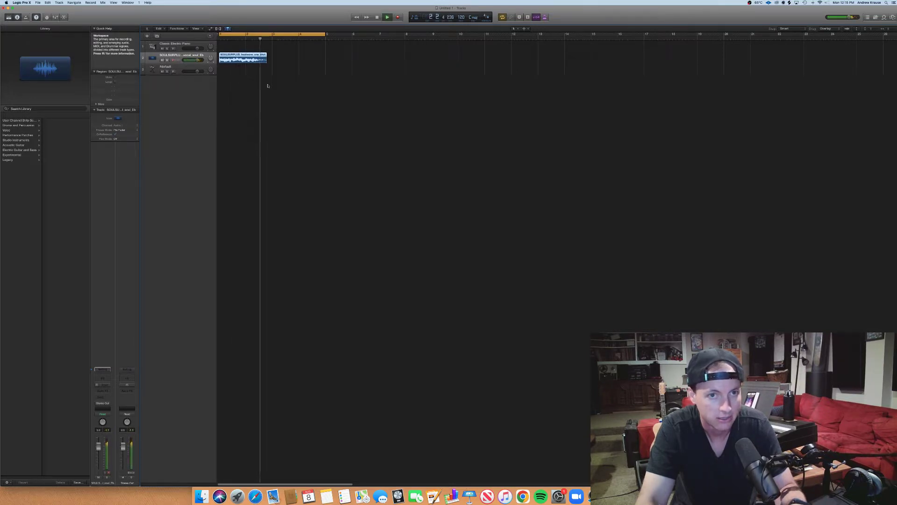
{"action": "key", "text": "space"}
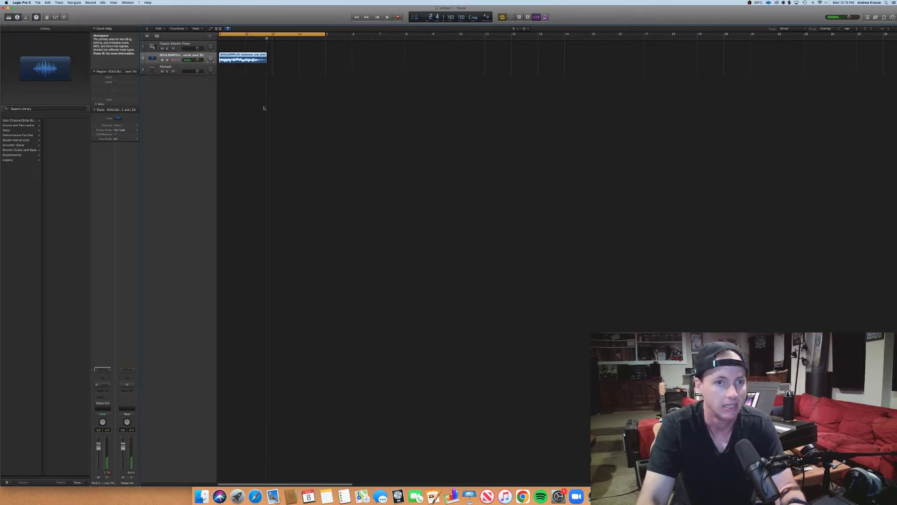
Open the EXS24 sampler on the third track and place its plug-in window over the empty workspace.
{"action": "left_click", "coordinate": [263, 108]}
{"action": "key", "text": "Down"}
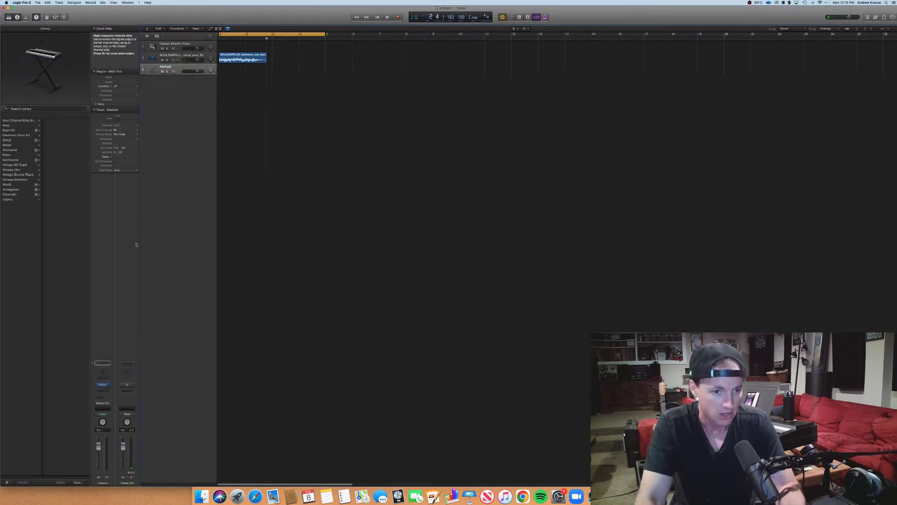
{"action": "left_click", "coordinate": [103, 385]}
{"action": "left_click_drag", "start_coordinate": [111, 29], "coordinate": [388, 112]}
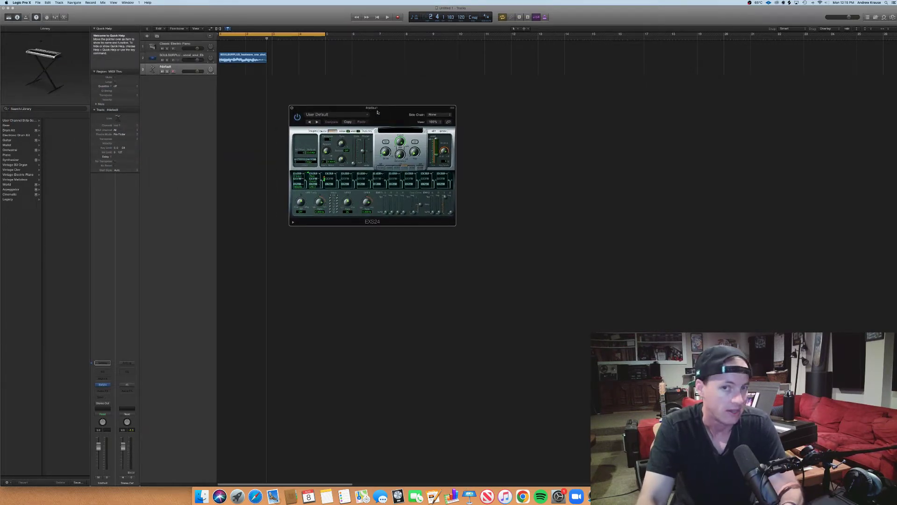
{"action": "left_click_drag", "start_coordinate": [378, 112], "coordinate": [363, 91]}
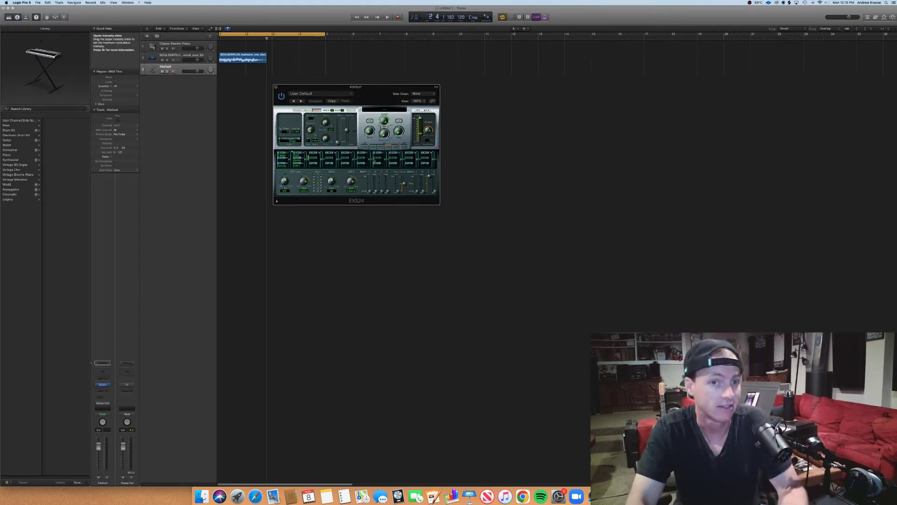
Open the EXS24 instrument editor beside the sampler and load the vocal audio region into it as a new zone.
{"action": "left_click", "coordinate": [422, 111]}
{"action": "left_click_drag", "start_coordinate": [436, 88], "coordinate": [558, 90]}
{"action": "left_click", "coordinate": [230, 61]}
{"action": "left_click_drag", "start_coordinate": [230, 61], "coordinate": [562, 157]}
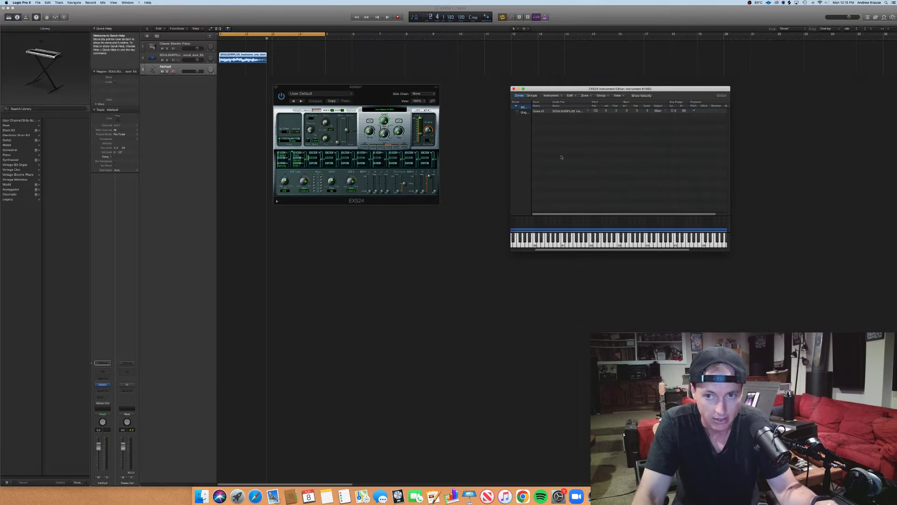
Set the new zone's root key to match the Eb in the vocal sample's file name.
{"action": "left_click", "coordinate": [566, 161]}
{"action": "left_click", "coordinate": [567, 112]}
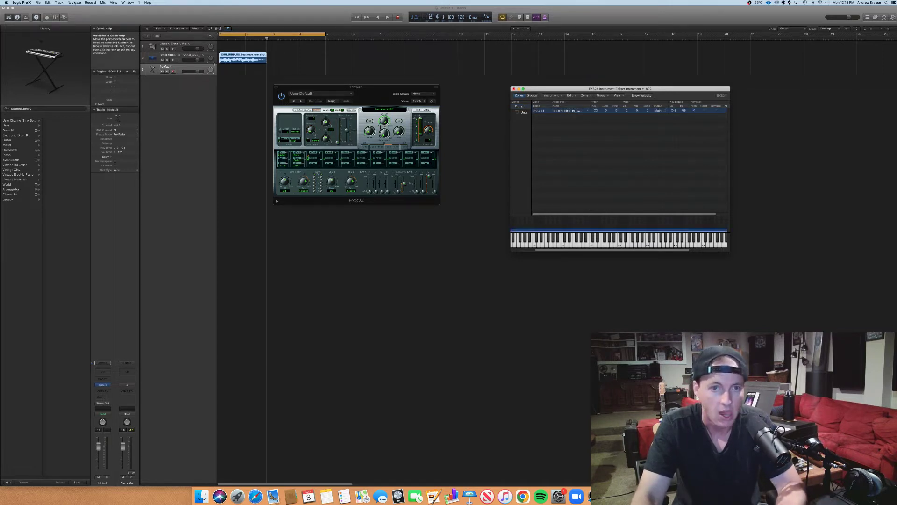
{"action": "left_click", "coordinate": [253, 65]}
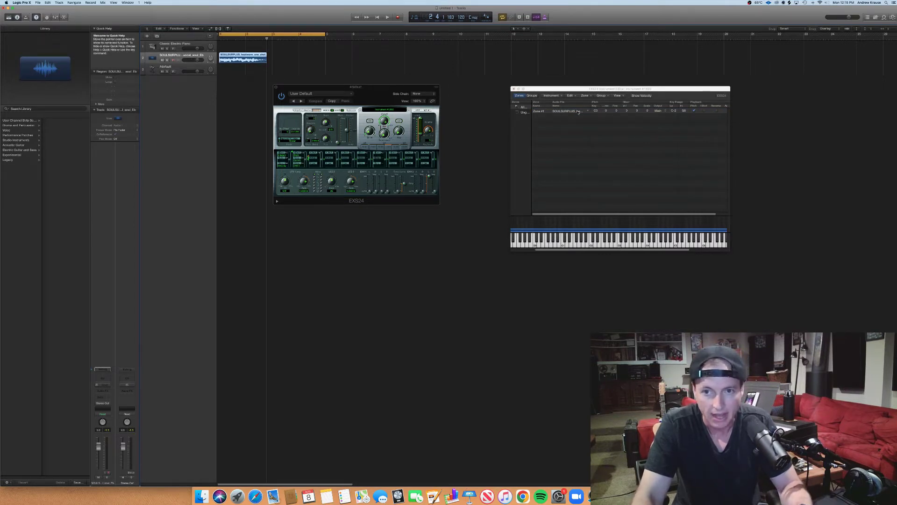
{"action": "left_click", "coordinate": [596, 111]}
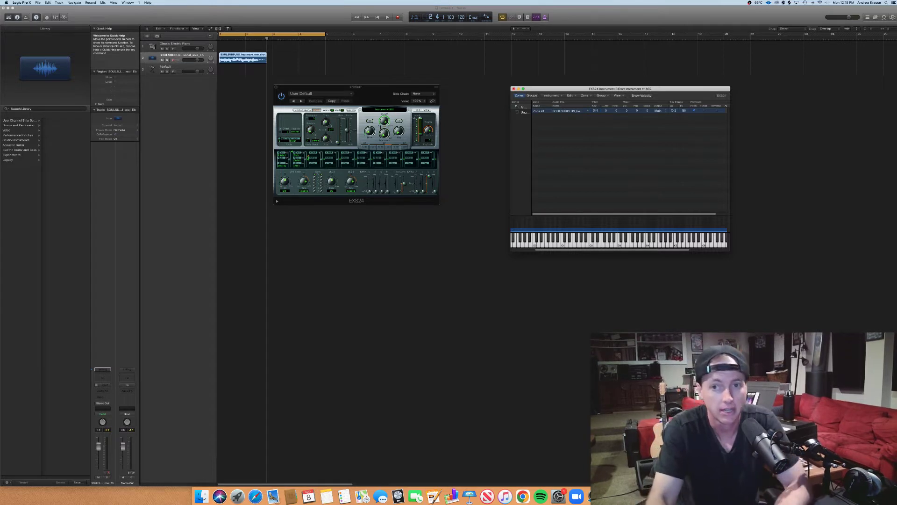
Audition the zone on the editor's keyboard and try it with reversed playback.
{"action": "left_click", "coordinate": [570, 240]}
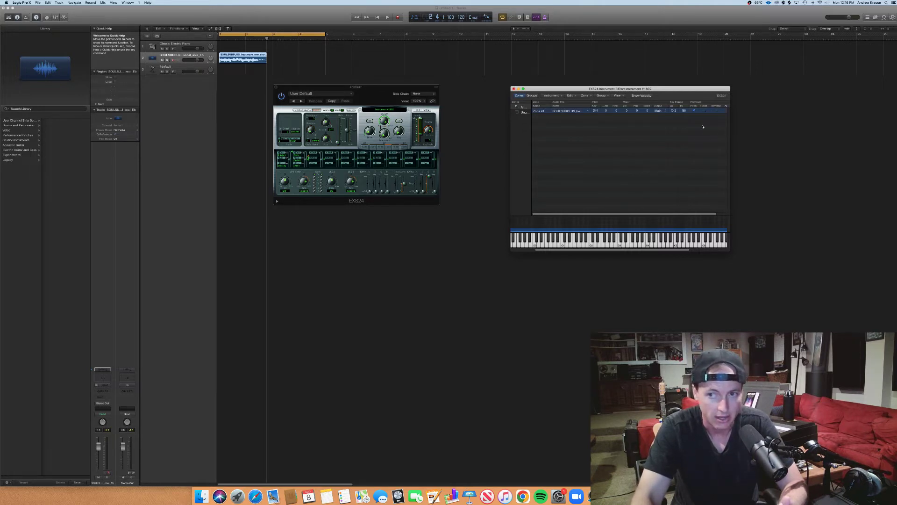
{"action": "left_click", "coordinate": [717, 111]}
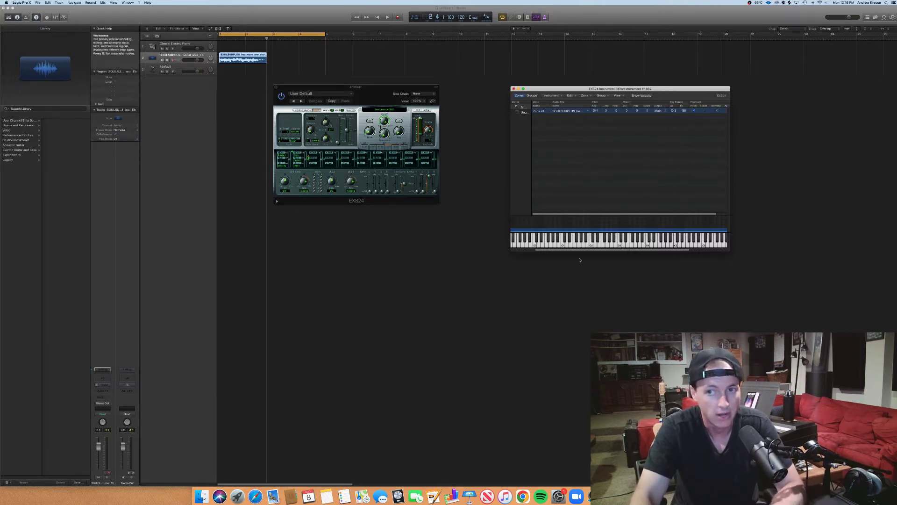
{"action": "left_click", "coordinate": [569, 241]}
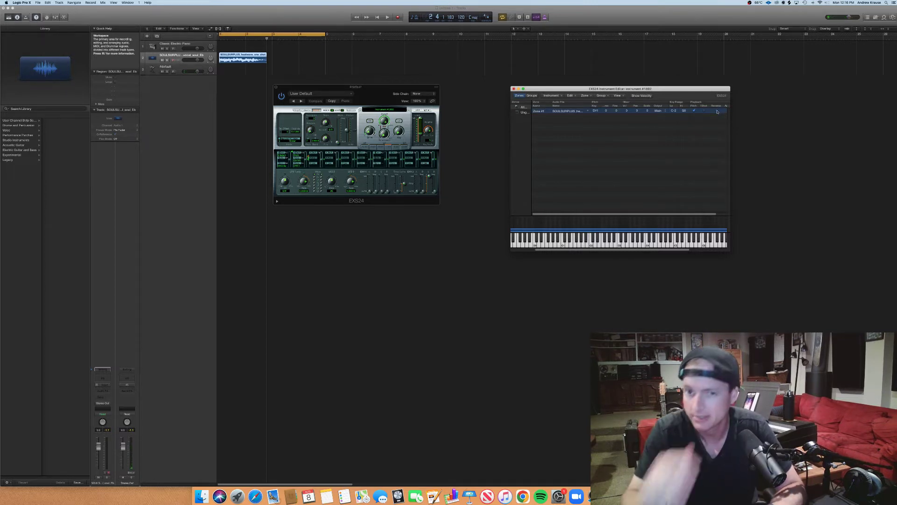
Save the sampler instrument as "vocal soul stab.exs" and close the editor and plug-in windows.
{"action": "left_click", "coordinate": [514, 89]}
{"action": "left_click", "coordinate": [656, 114]}
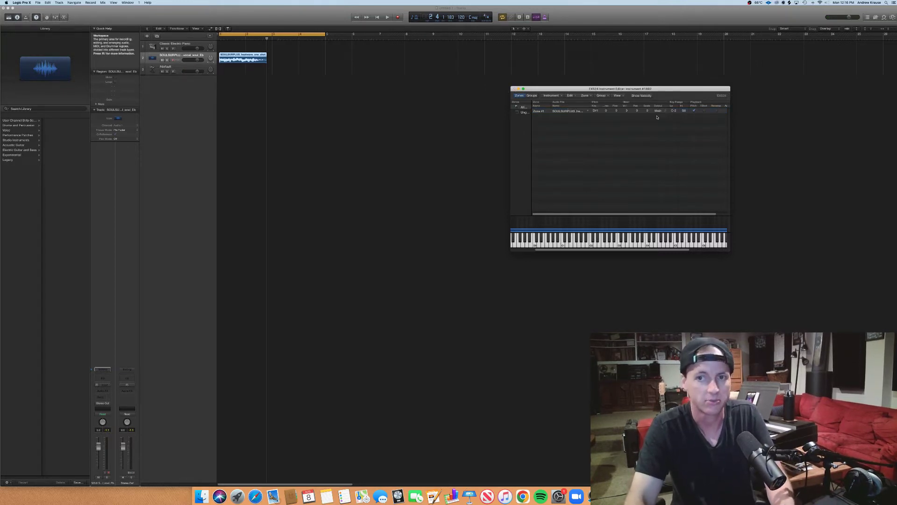
{"action": "type", "text": "vocal soul stab.exs"}
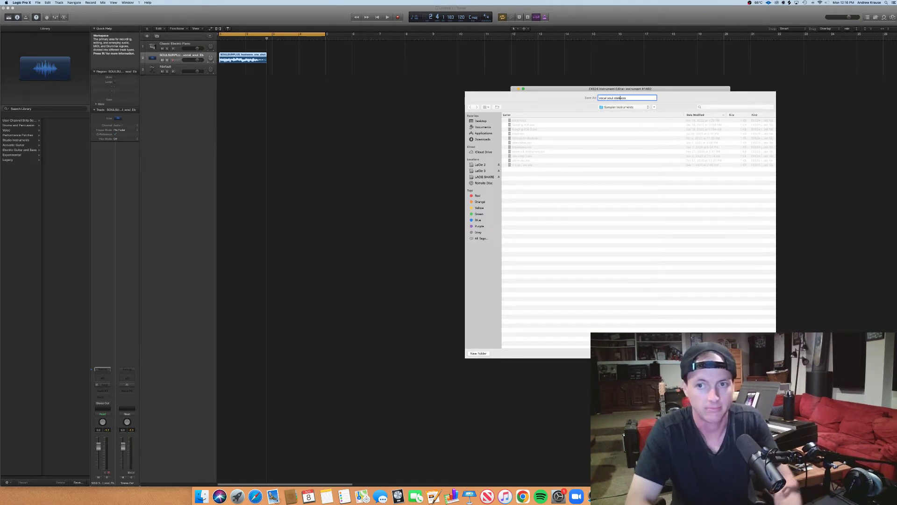
{"action": "key", "text": "Return"}
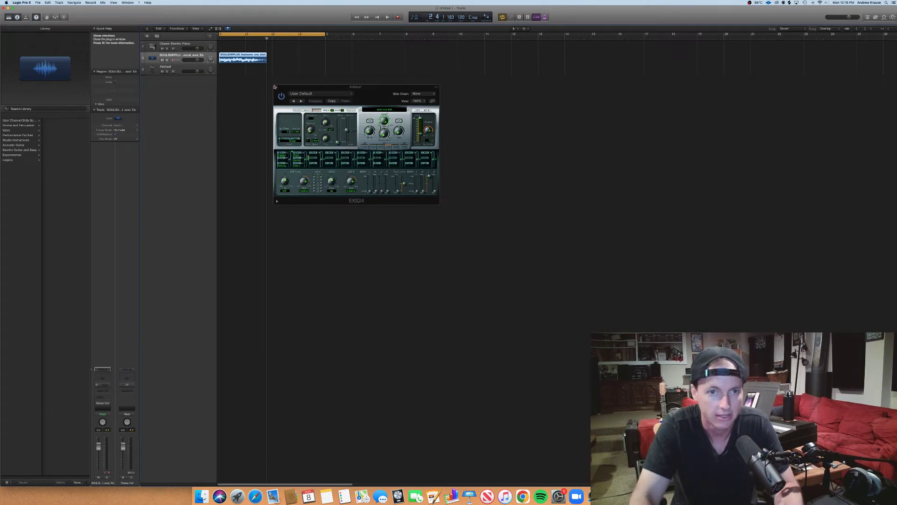
{"action": "left_click", "coordinate": [276, 87]}
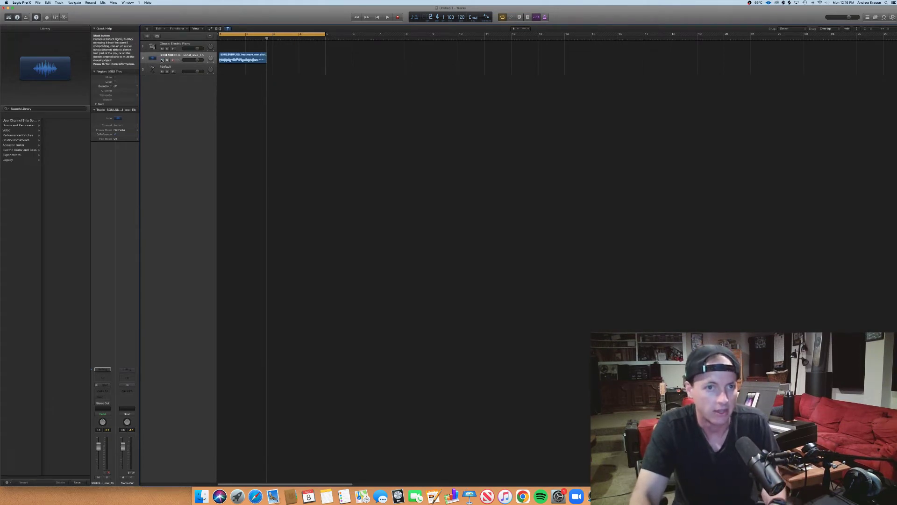
Mute the vocal audio track and set the project tempo to 100 BPM.
{"action": "double_click", "coordinate": [461, 17]}
{"action": "type", "text": "101"}
{"action": "key", "text": "Return"}
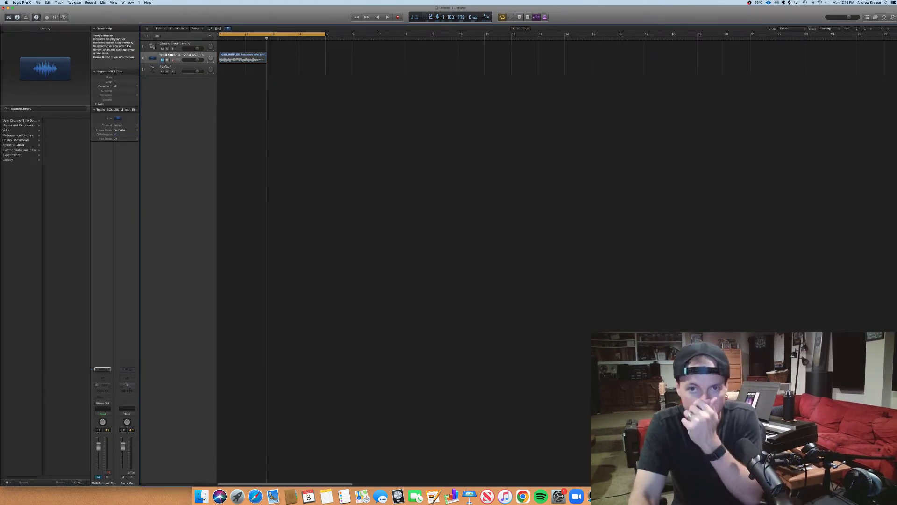
Create an empty MIDI region at bar 1 on the sampler track and extend it to four bars.
{"action": "right_click", "coordinate": [227, 71]}
{"action": "left_click", "coordinate": [245, 72]}
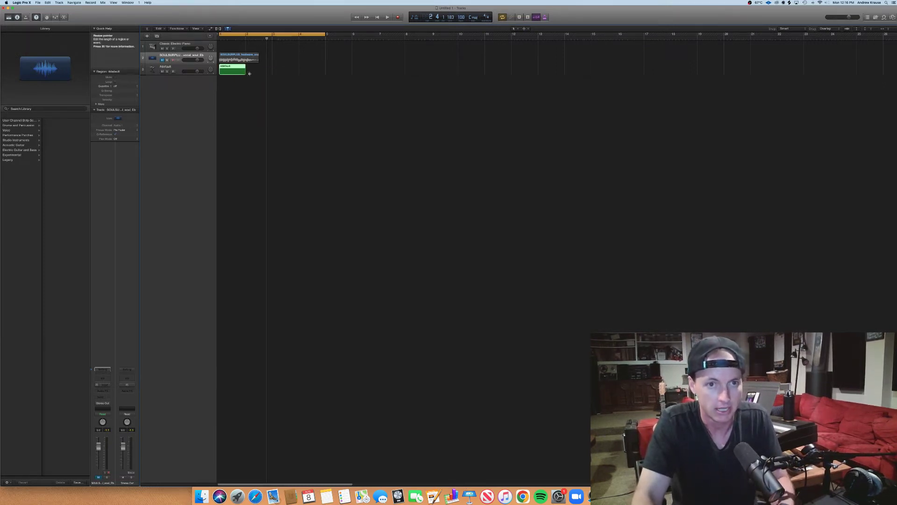
{"action": "left_click_drag", "start_coordinate": [249, 74], "coordinate": [325, 73]}
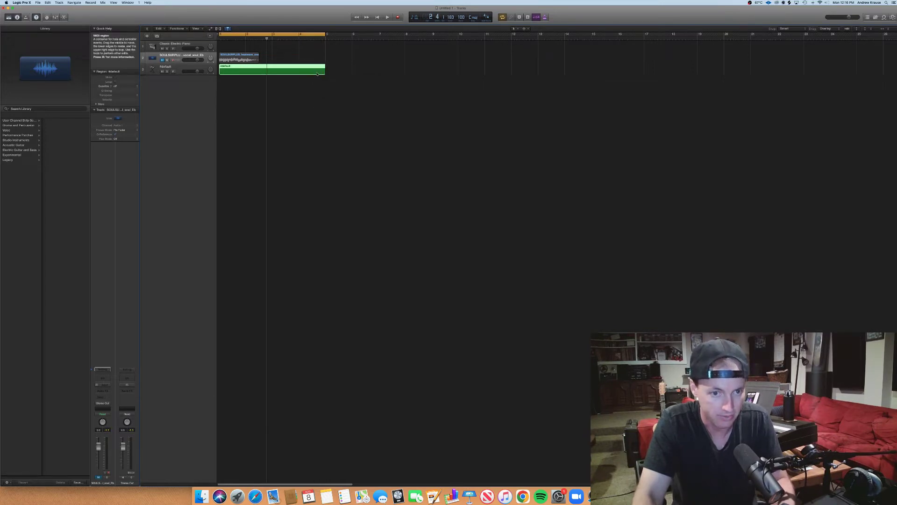
Open the MIDI region in an enlarged Piano Roll and draw a one-bar D# note at bar 1, lowering it two octaves from D#3.
{"action": "double_click", "coordinate": [318, 74]}
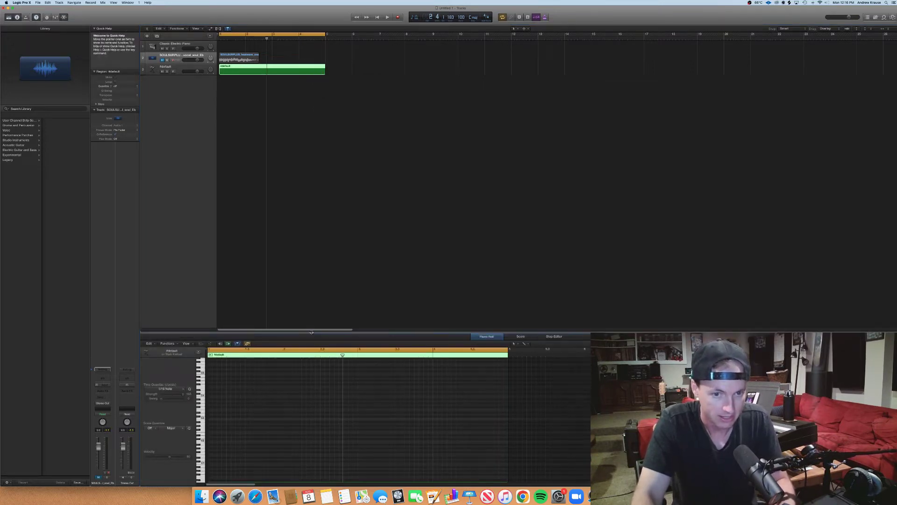
{"action": "left_click_drag", "start_coordinate": [312, 331], "coordinate": [328, 210]}
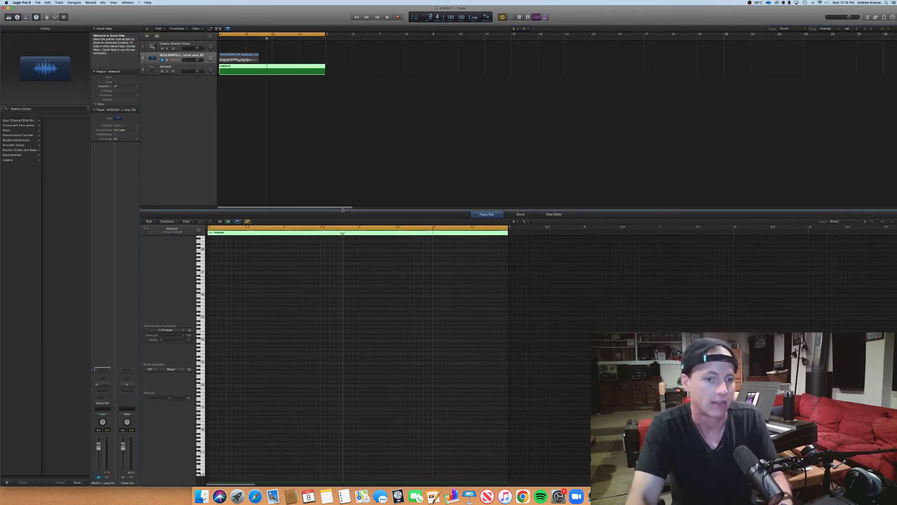
{"action": "left_click", "coordinate": [211, 425]}
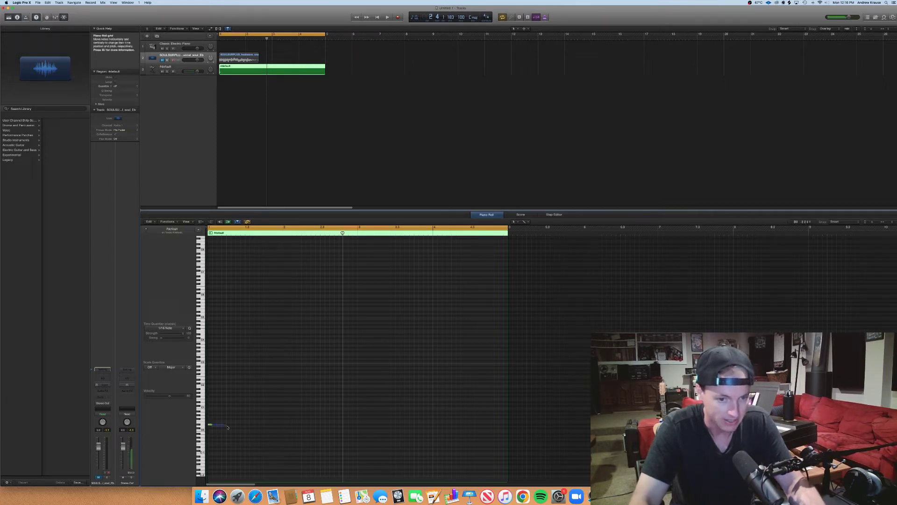
{"action": "left_click_drag", "start_coordinate": [210, 425], "coordinate": [267, 358]}
{"action": "left_click", "coordinate": [267, 426]}
{"action": "left_click", "coordinate": [266, 359]}
{"action": "left_click", "coordinate": [266, 358]}
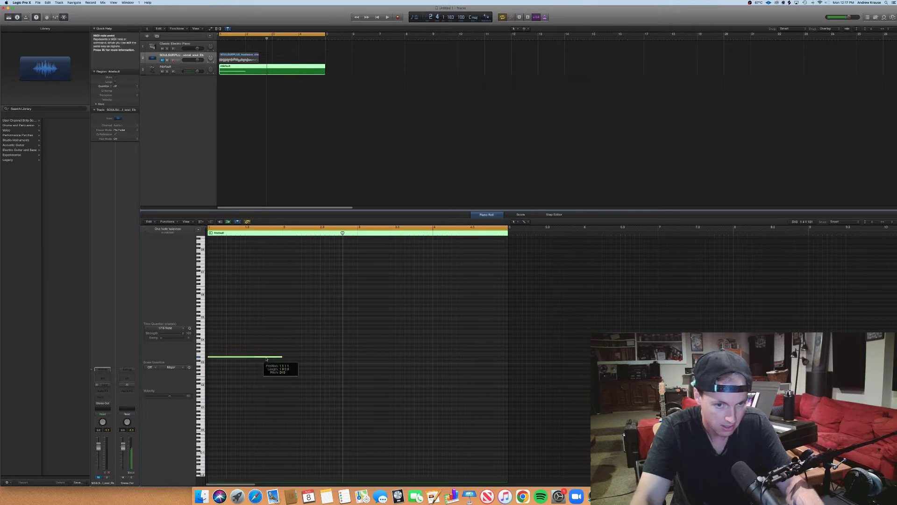
{"action": "left_click", "coordinate": [266, 358]}
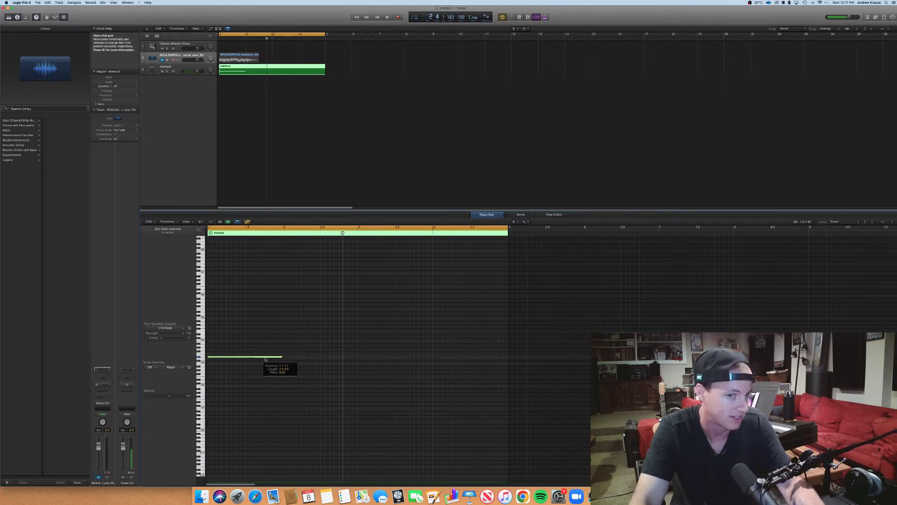
{"action": "left_click_drag", "start_coordinate": [262, 363], "coordinate": [263, 404]}
Add one-bar notes above the first note's pitch in bars 2 and 3, and raise the bar 3 note by a semitone.
{"action": "left_click", "coordinate": [286, 387]}
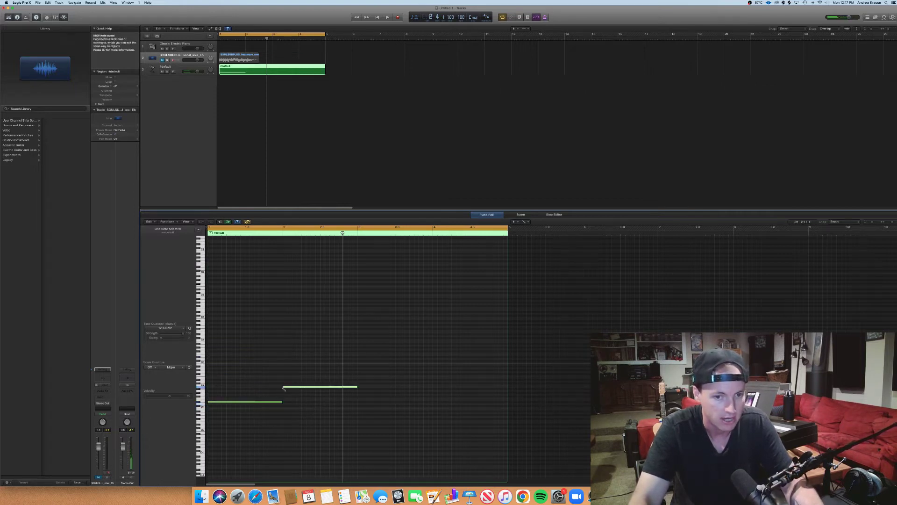
{"action": "left_click", "coordinate": [359, 390]}
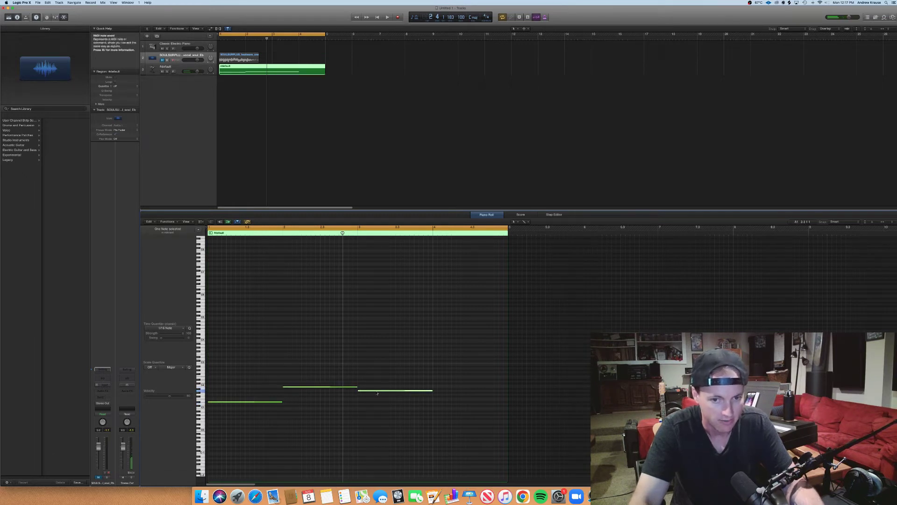
{"action": "left_click_drag", "start_coordinate": [379, 395], "coordinate": [379, 394]}
Audition the three notes in sequence and add a one-bar note in bar 4, slightly lower than the bar 3 note.
{"action": "key", "text": "Right"}
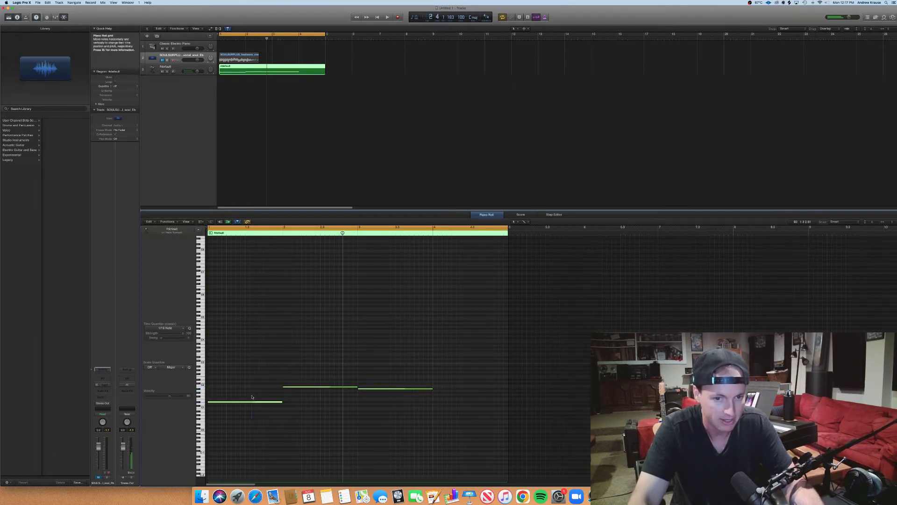
{"action": "key", "text": "Right"}
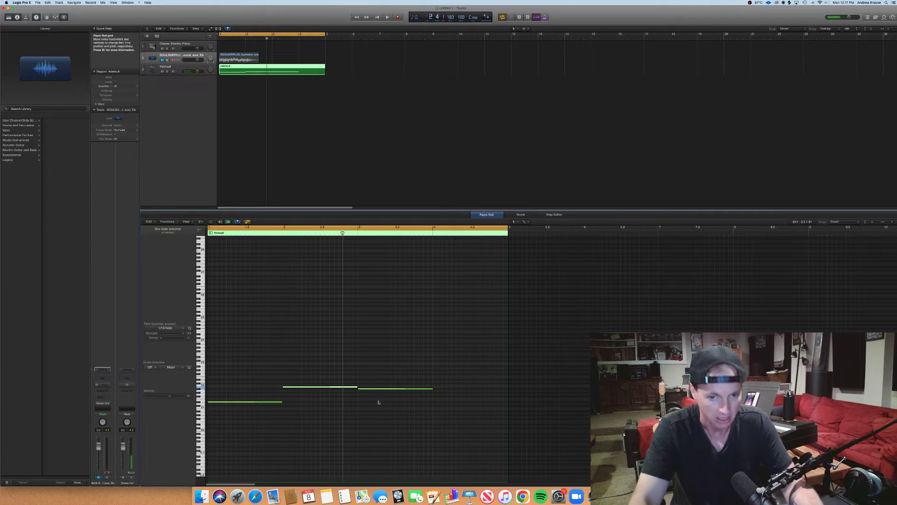
{"action": "left_click", "coordinate": [393, 393]}
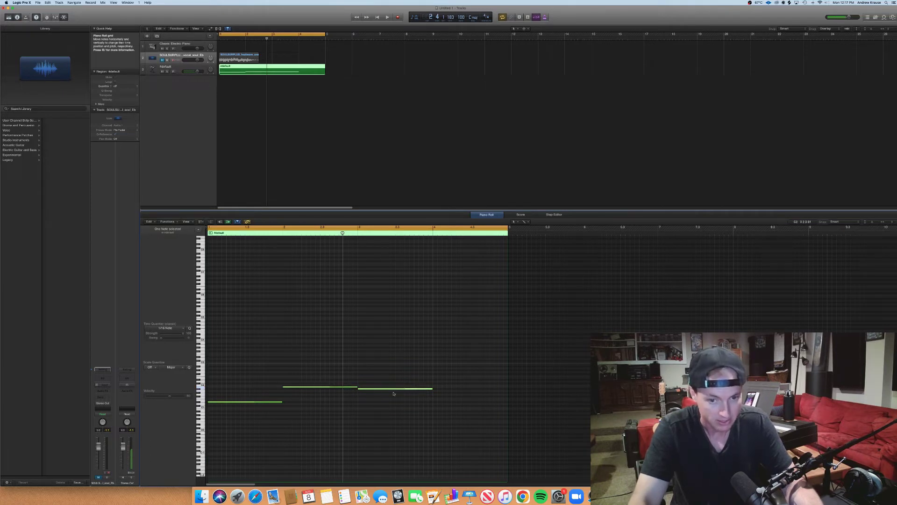
{"action": "left_click", "coordinate": [434, 393]}
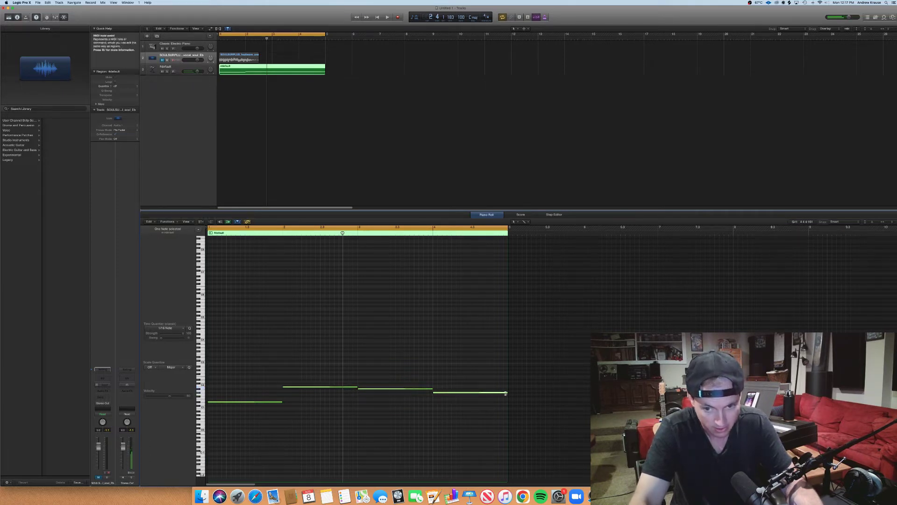
Shorten the bar 4 note to about half a bar and add two progressively lower, shorter notes to fill the remaining half.
{"action": "left_click_drag", "start_coordinate": [505, 393], "coordinate": [470, 395]}
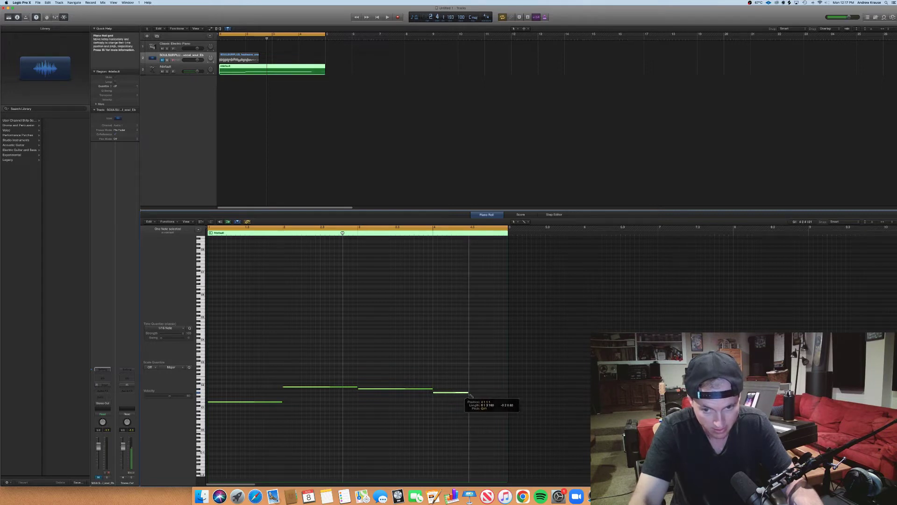
{"action": "left_click", "coordinate": [480, 397]}
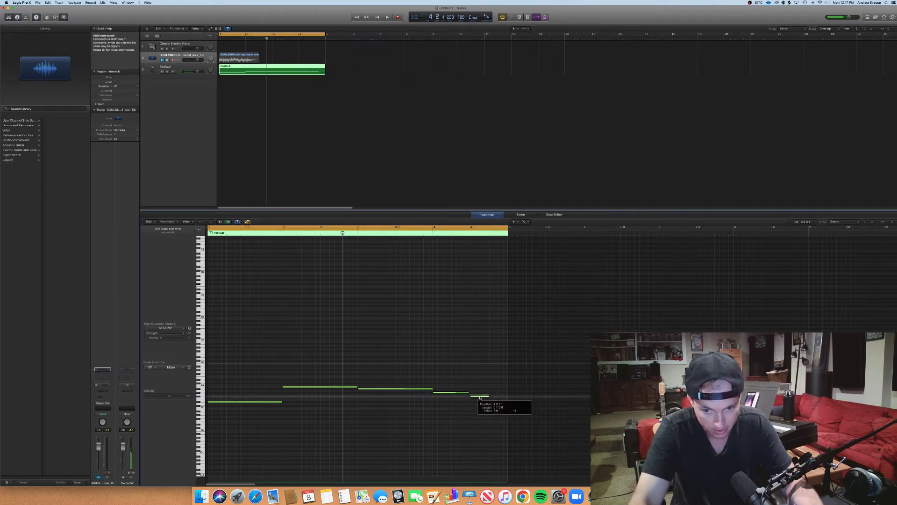
{"action": "left_click_drag", "start_coordinate": [488, 396], "coordinate": [484, 396]}
{"action": "left_click", "coordinate": [490, 399]}
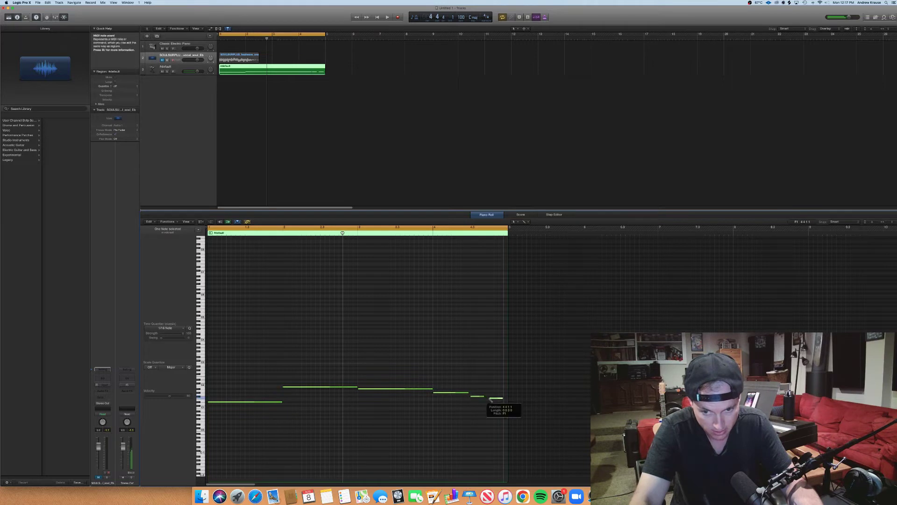
Play back the melody to audition the new bar 4 ending, and clear the note selection.
{"action": "key", "text": "space"}
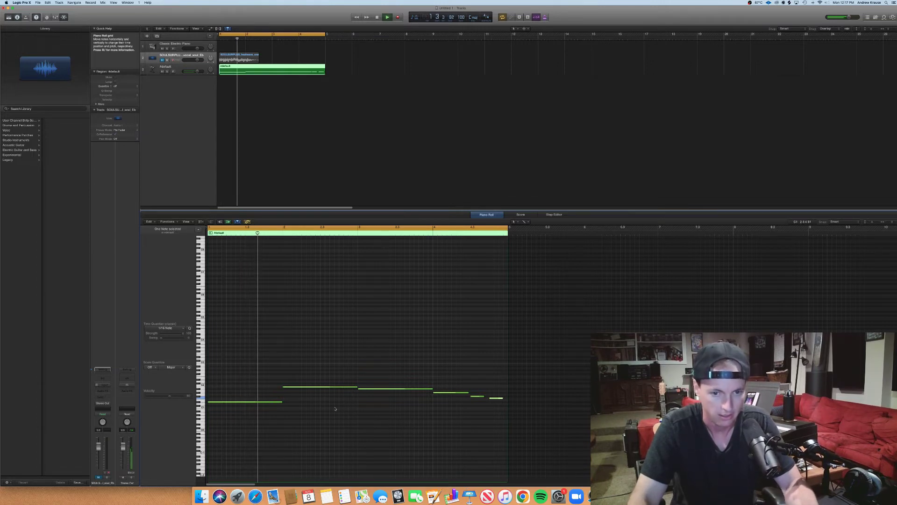
{"action": "key", "text": "space"}
{"action": "left_click_drag", "start_coordinate": [335, 409], "coordinate": [412, 374]}
{"action": "left_click", "coordinate": [409, 376]}
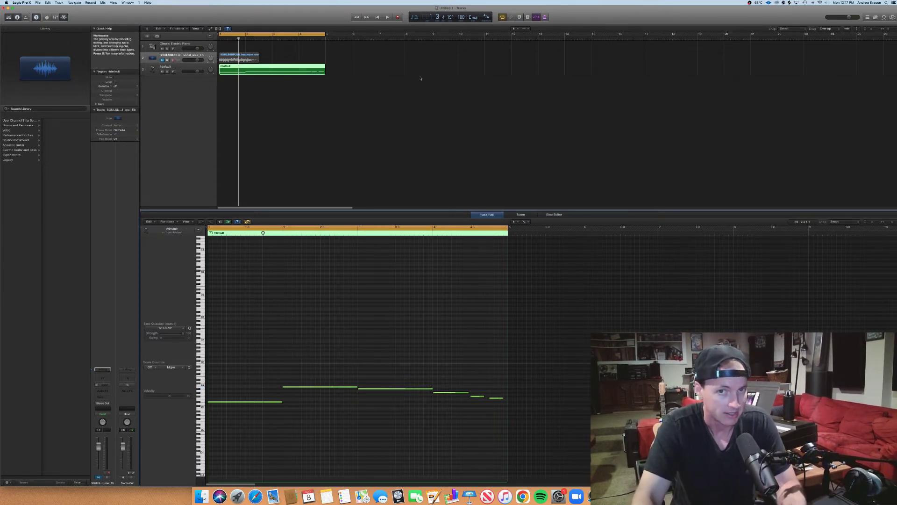
Add a Drummer track below the sampler track with the Hip Hop genre.
{"action": "left_click", "coordinate": [180, 69]}
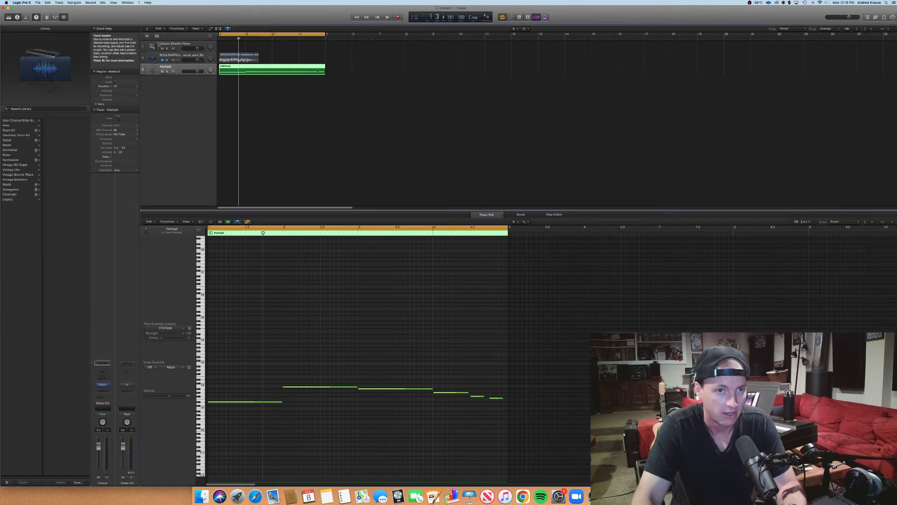
{"action": "left_click", "coordinate": [148, 36]}
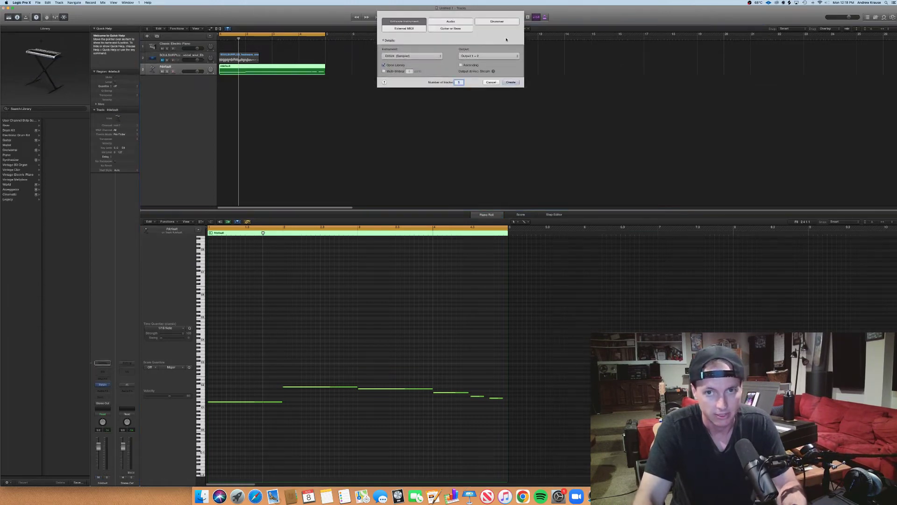
{"action": "left_click", "coordinate": [498, 21]}
{"action": "left_click", "coordinate": [412, 57]}
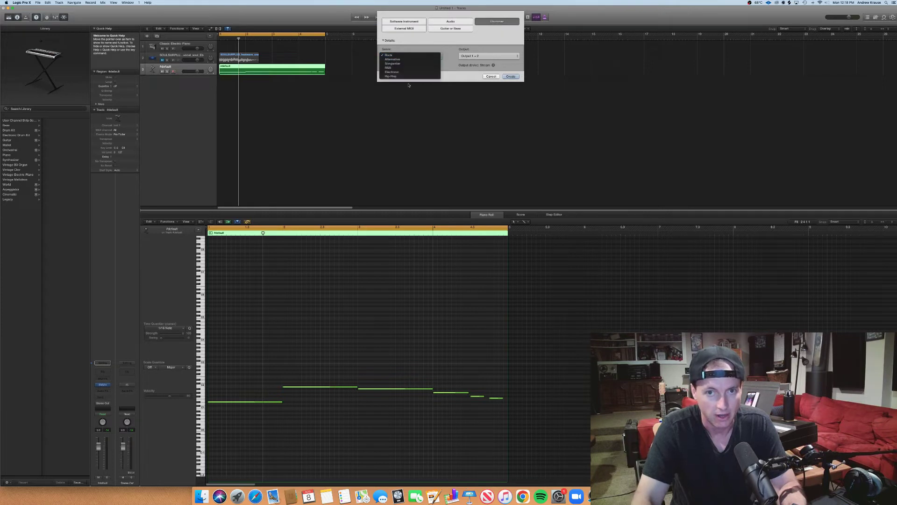
{"action": "left_click", "coordinate": [409, 76]}
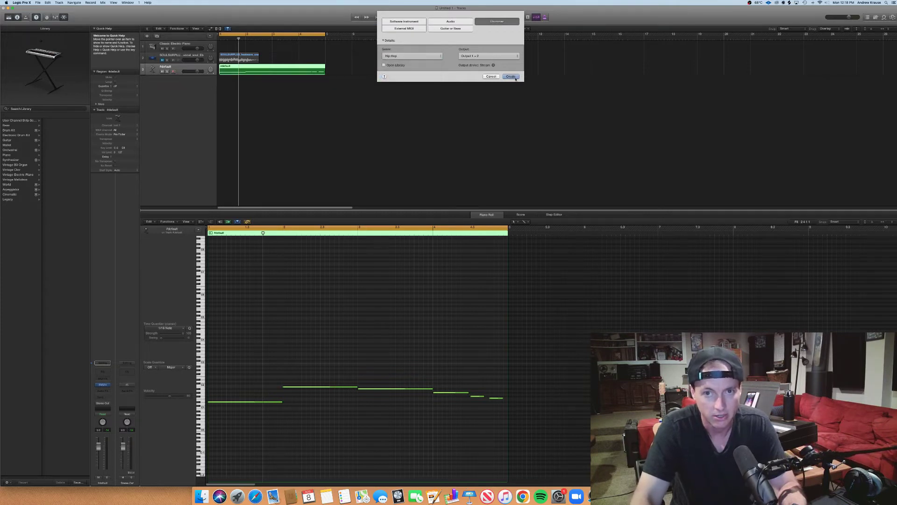
{"action": "left_click", "coordinate": [511, 76]}
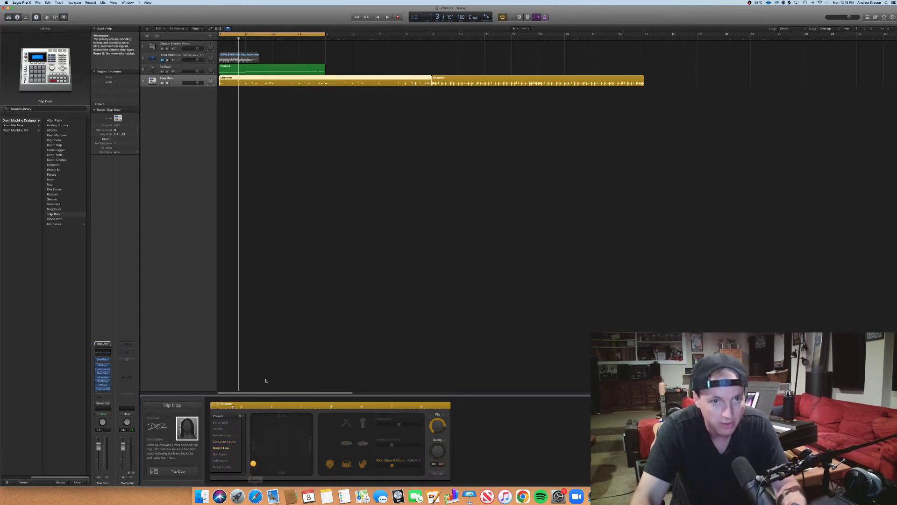
Audition the drums with the beat pushed toward loud and simple, and switch the drummer region to the Double Vision preset.
{"action": "key", "text": "space"}
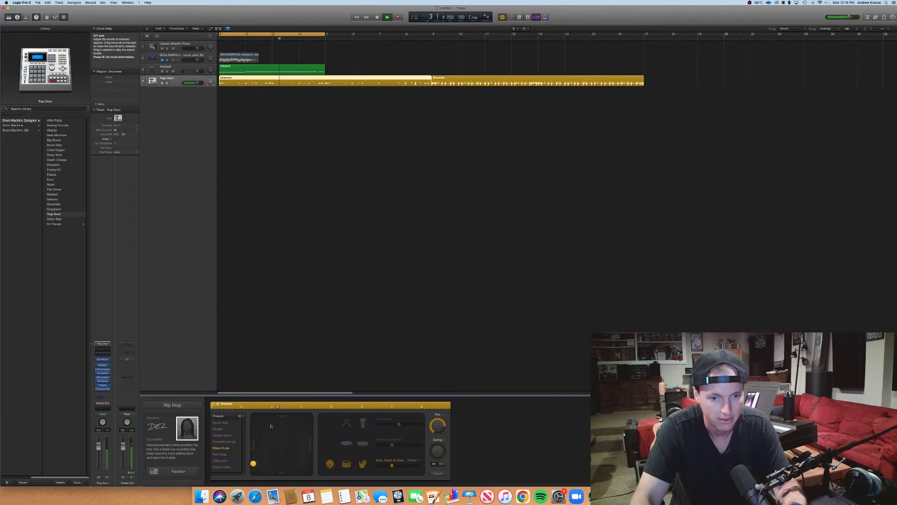
{"action": "left_click_drag", "start_coordinate": [253, 463], "coordinate": [256, 418]}
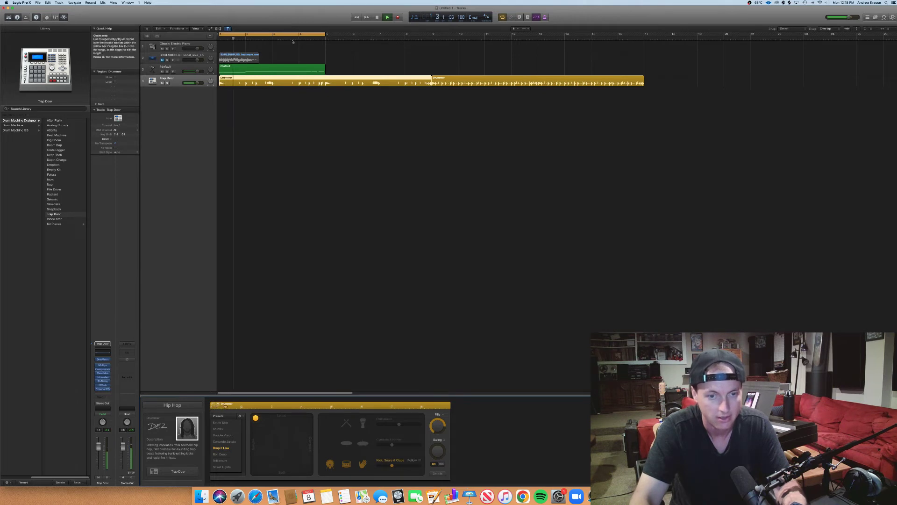
{"action": "key", "text": "space"}
{"action": "left_click", "coordinate": [226, 437]}
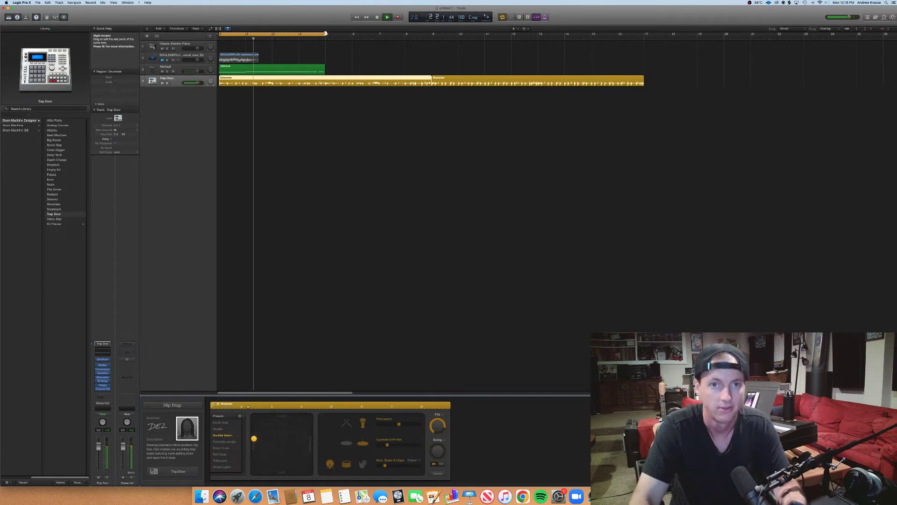
{"action": "left_click_drag", "start_coordinate": [326, 34], "coordinate": [326, 34]}
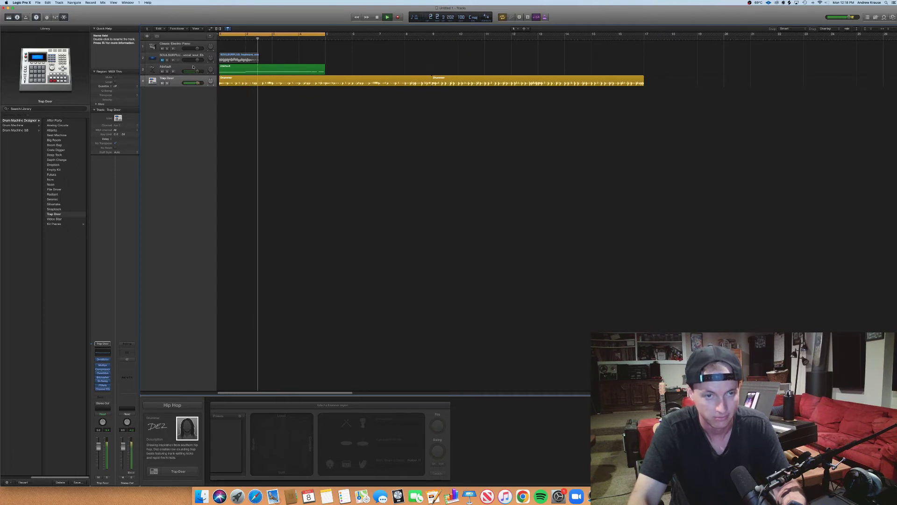
{"action": "key", "text": "space"}
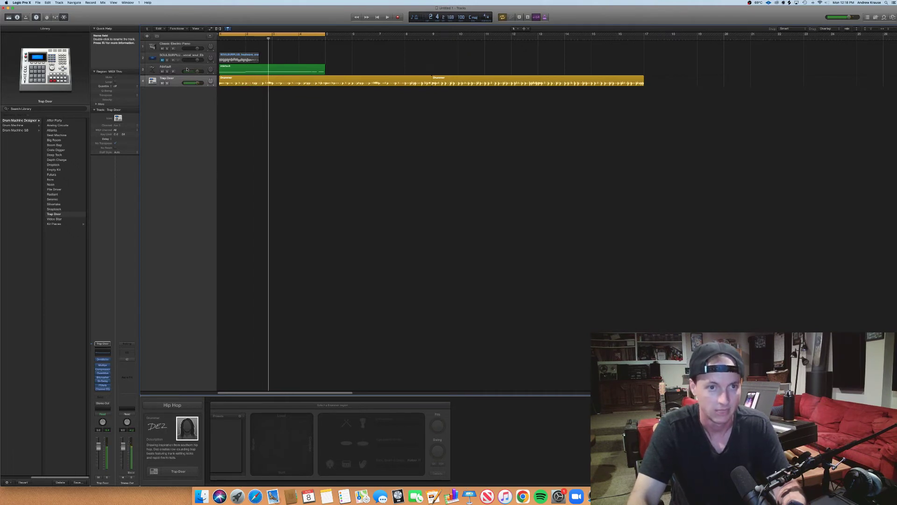
Open the EXS24 instrument editor for the sampler track and add the vocal audio region as a second zone.
{"action": "left_click", "coordinate": [187, 69]}
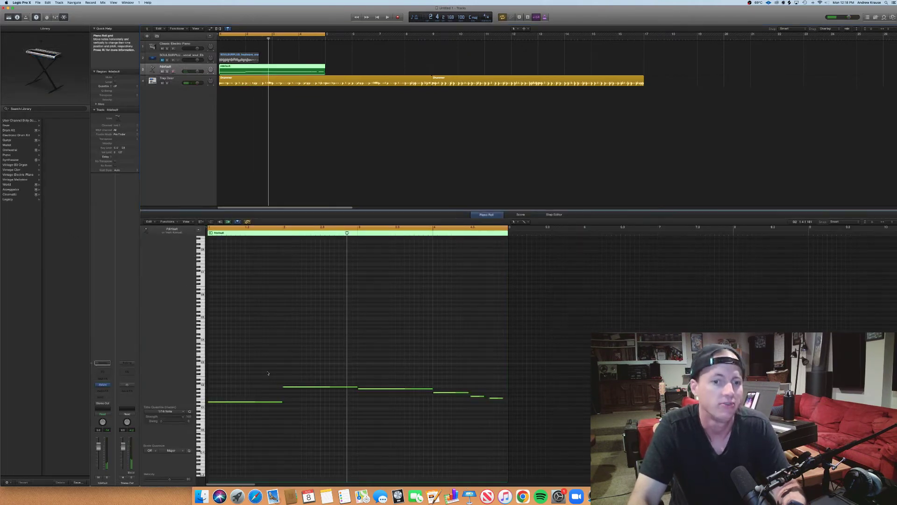
{"action": "left_click", "coordinate": [103, 385]}
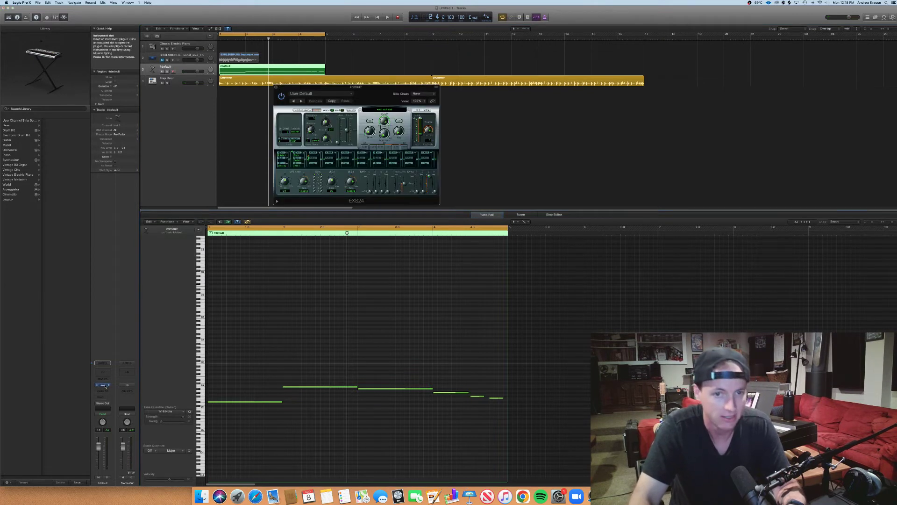
{"action": "left_click", "coordinate": [417, 111]}
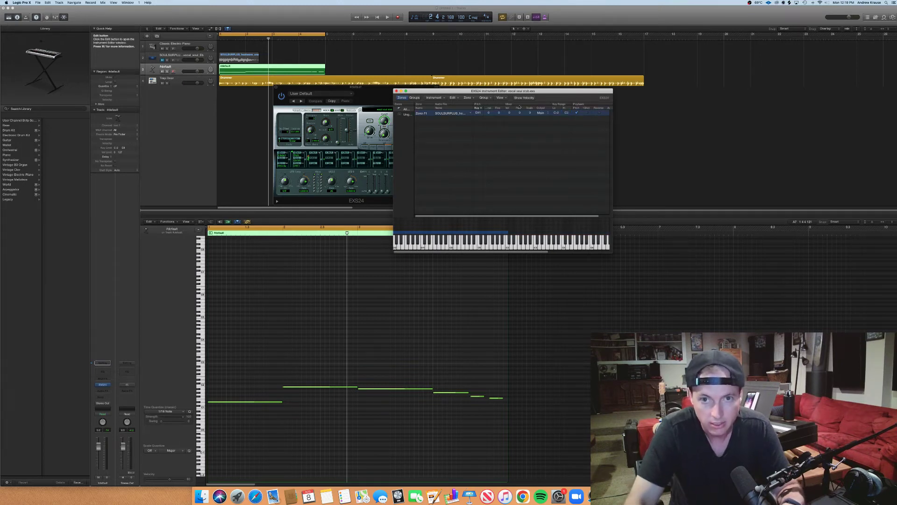
{"action": "left_click_drag", "start_coordinate": [239, 58], "coordinate": [476, 155]}
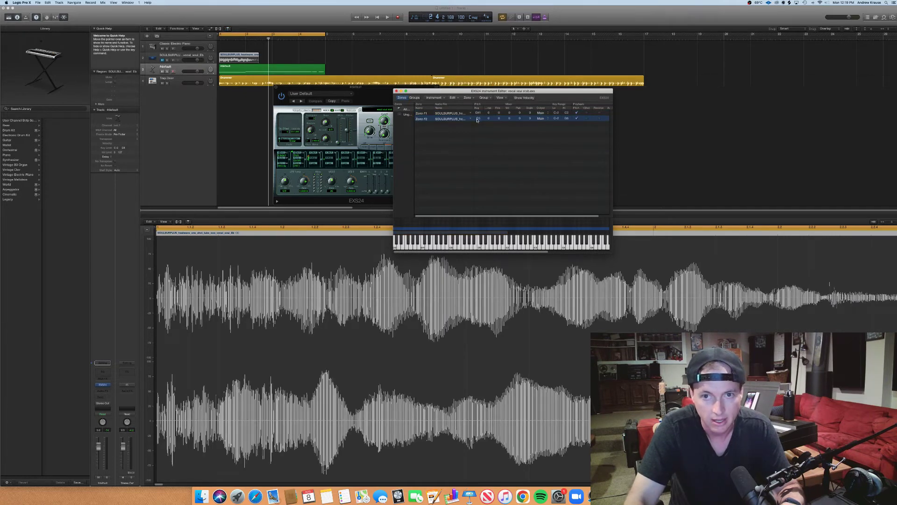
Set the second zone's root key to D#1 and raise its lowest key to begin around the end of the first zone's range.
{"action": "type", "text": "D#1"}
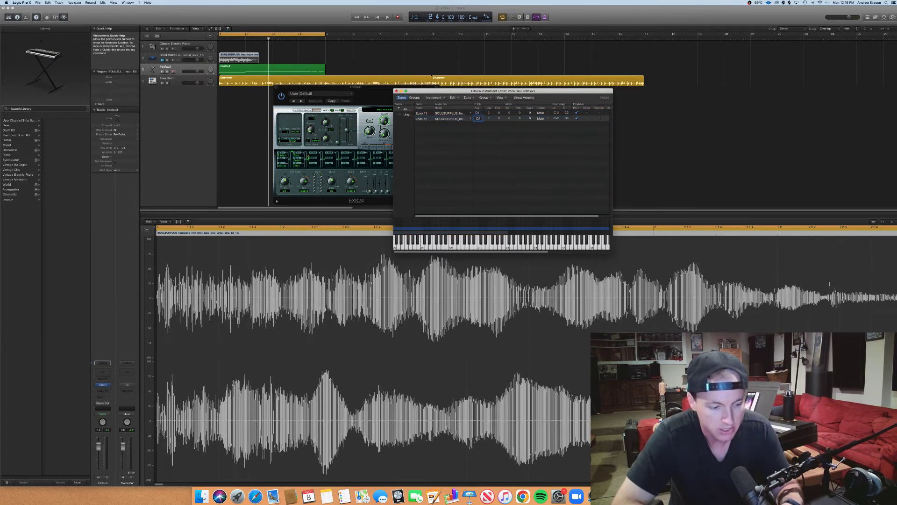
{"action": "key", "text": "Return"}
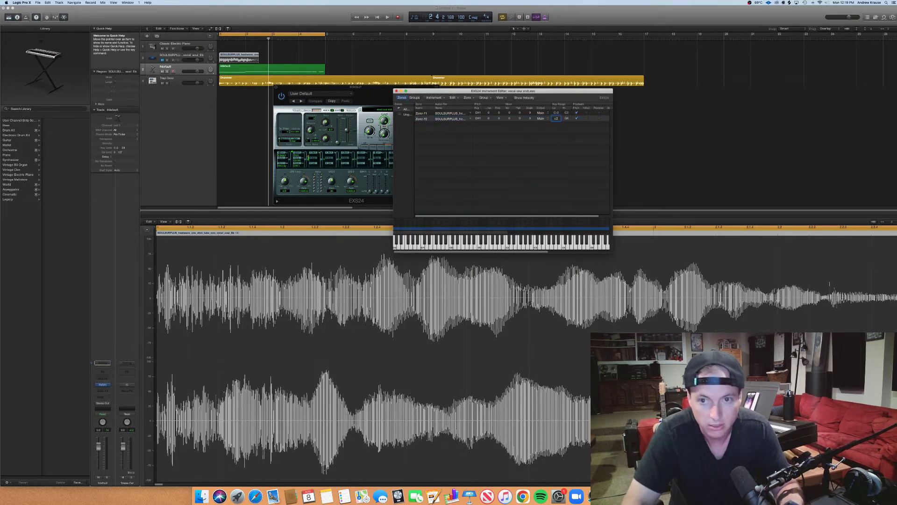
{"action": "left_click", "coordinate": [561, 134]}
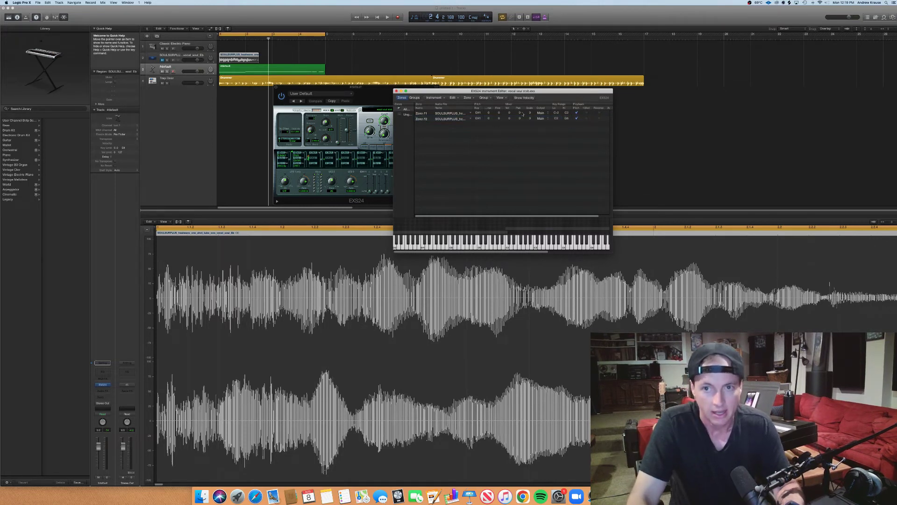
Enable reverse playback for the second zone, save the instrument changes, and close the EXS24 windows.
{"action": "left_click", "coordinate": [600, 119]}
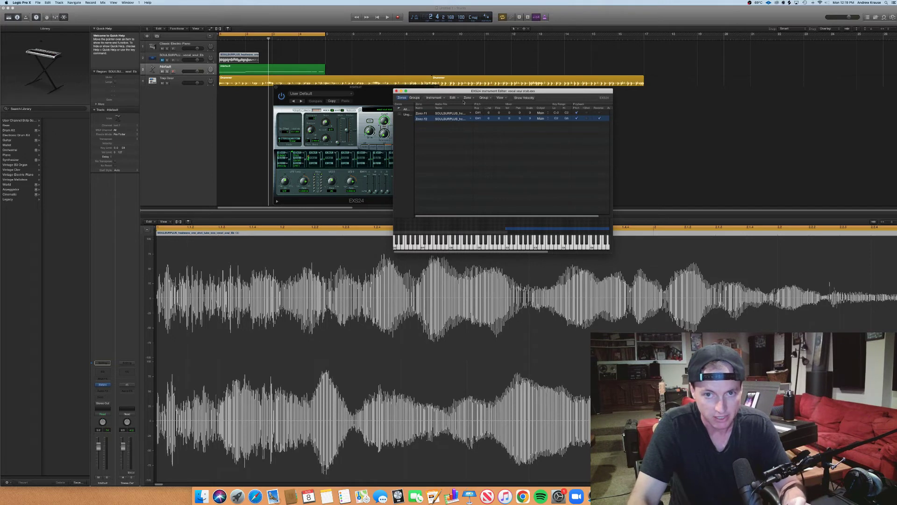
{"action": "left_click", "coordinate": [397, 91]}
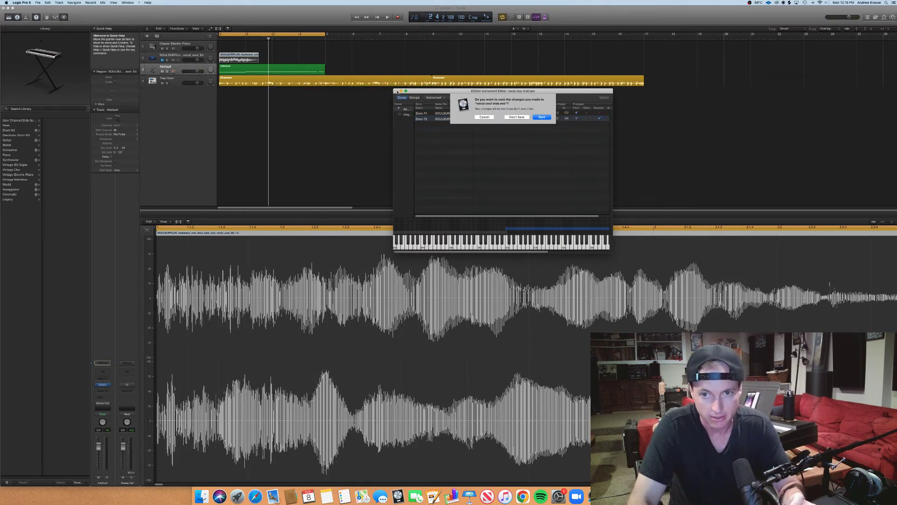
{"action": "key", "text": "Return"}
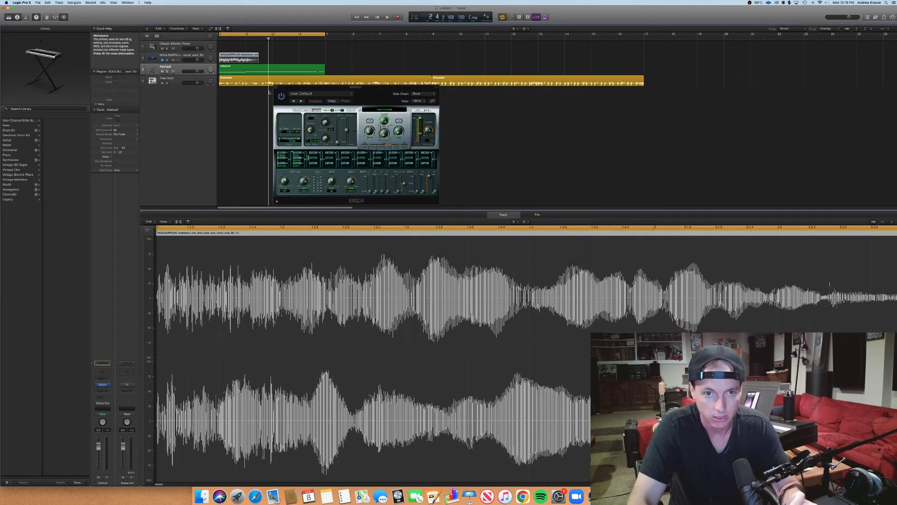
{"action": "left_click", "coordinate": [276, 87]}
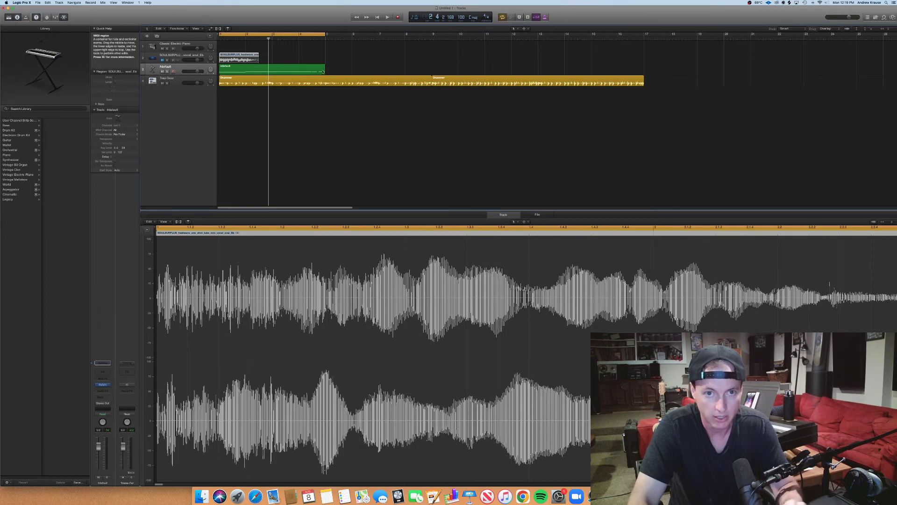
Shorten the bar 2 note to about three beats, add a one-beat high note in the gap after it, and start playback.
{"action": "left_click", "coordinate": [299, 69]}
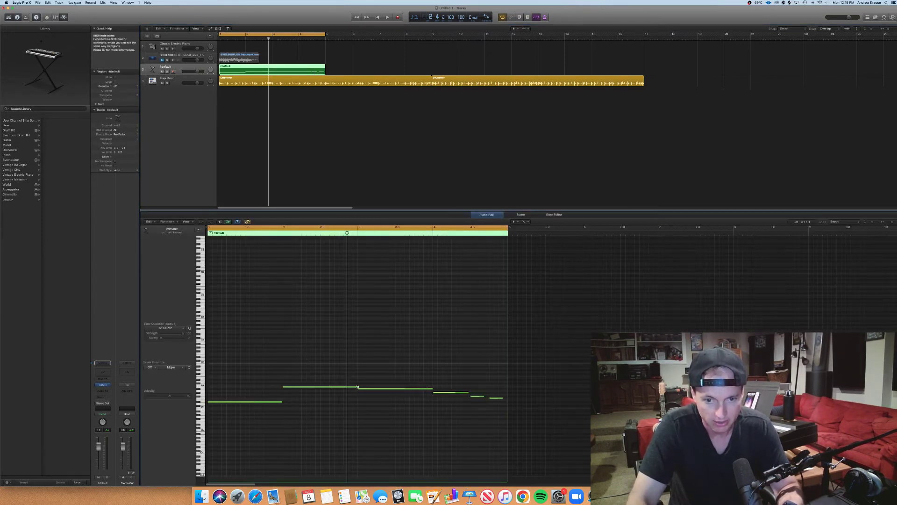
{"action": "left_click_drag", "start_coordinate": [358, 387], "coordinate": [341, 389]}
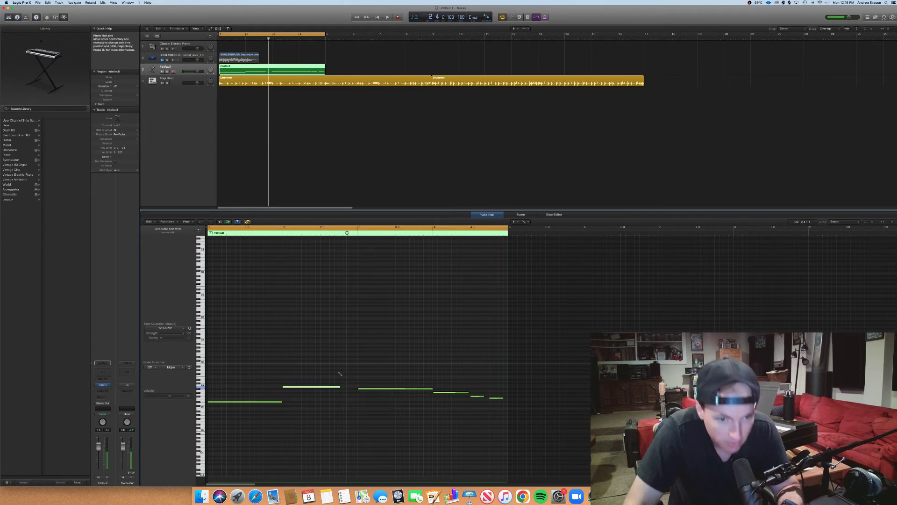
{"action": "left_click_drag", "start_coordinate": [340, 357], "coordinate": [304, 360]}
{"action": "key", "text": "space"}
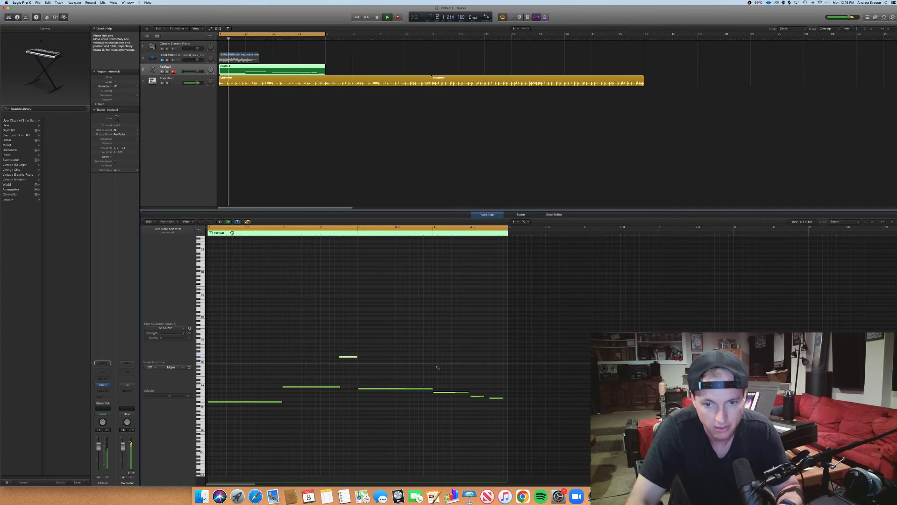
Add a high reversed-zone note around bar 4, placing it at the end of bar 3 about half a beat long, above the other high note.
{"action": "left_click", "coordinate": [434, 355]}
{"action": "left_click_drag", "start_coordinate": [434, 356], "coordinate": [439, 358]}
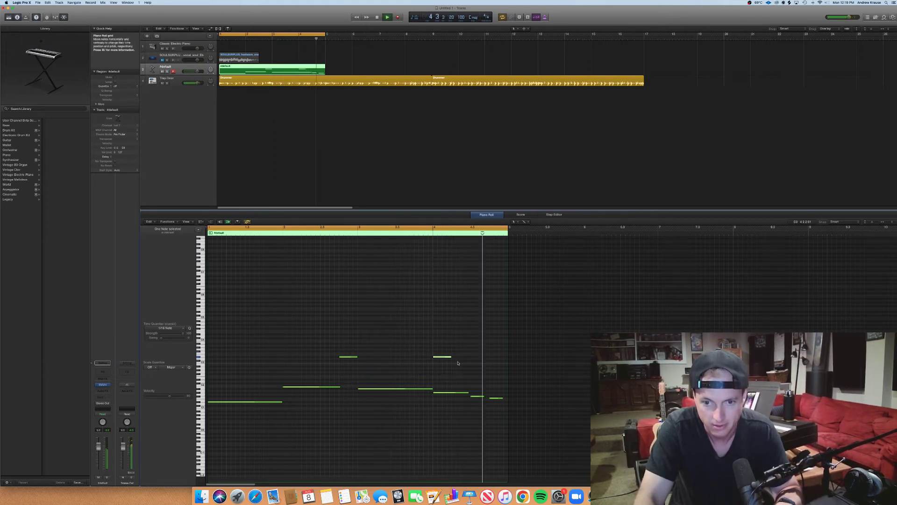
{"action": "left_click_drag", "start_coordinate": [445, 357], "coordinate": [433, 344]}
{"action": "left_click", "coordinate": [444, 356]}
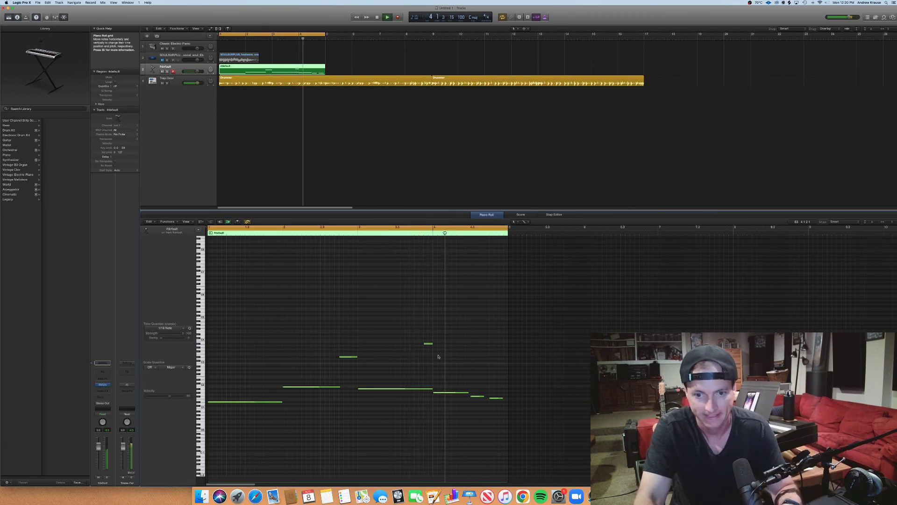
Listen through the four-bar loop to check the high reversed notes against the melody and drums.
{"action": "left_click_drag", "start_coordinate": [445, 359], "coordinate": [317, 323]}
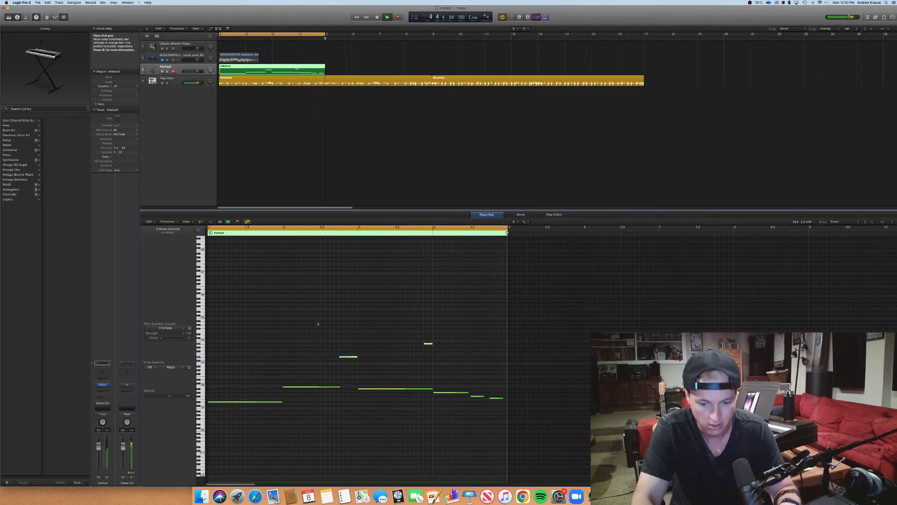
{"action": "left_click", "coordinate": [340, 387]}
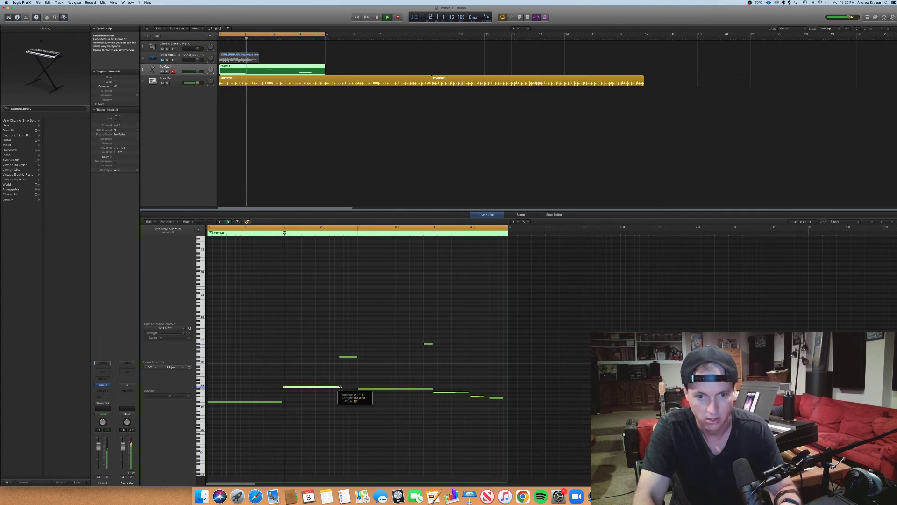
{"action": "left_click", "coordinate": [369, 369]}
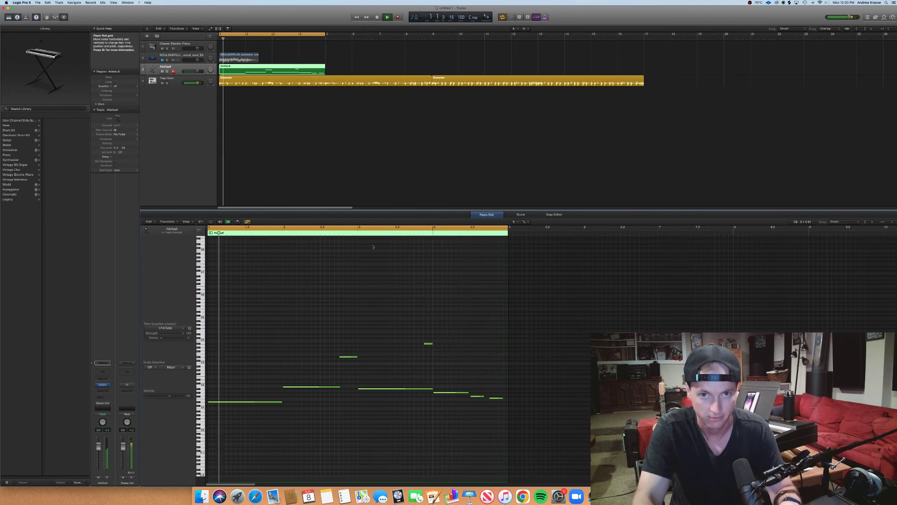
{"action": "key", "text": "space"}
Reselect the sampler track's MIDI region to show its notes in the Piano Roll.
{"action": "left_click", "coordinate": [353, 161]}
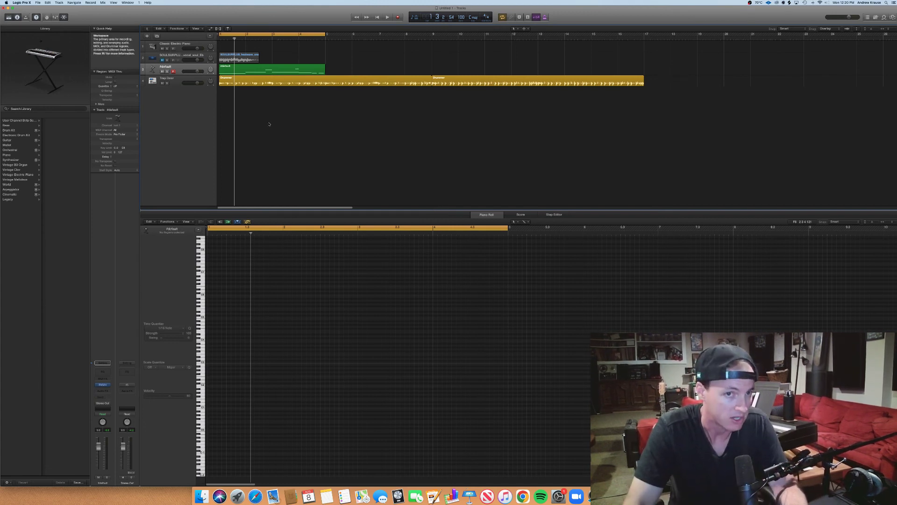
{"action": "left_click", "coordinate": [269, 72]}
{"action": "left_click", "coordinate": [295, 149]}
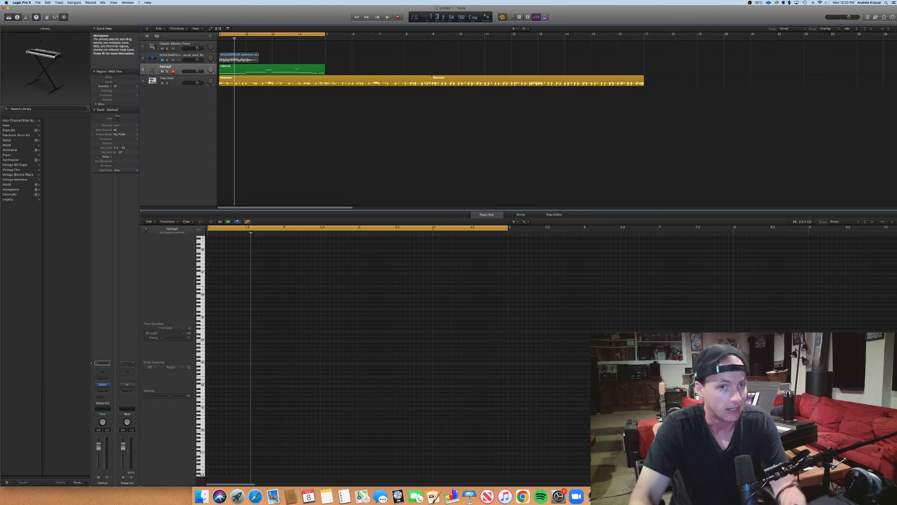
{"action": "left_click", "coordinate": [269, 72]}
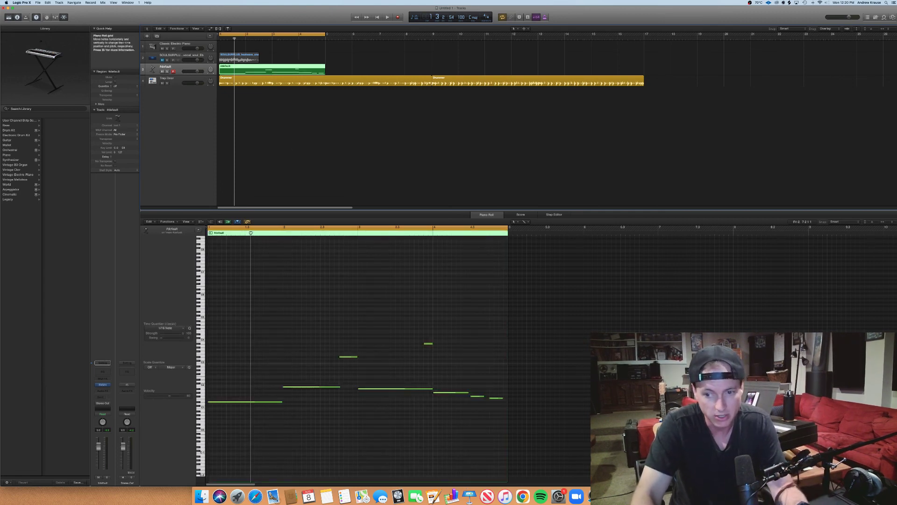